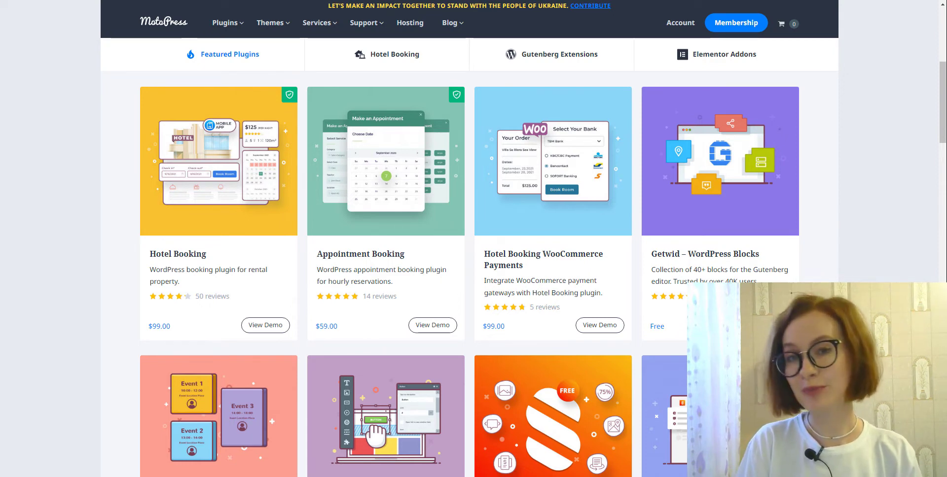
# - Leave the MotoPress plugins page for the WordPress.com Table block support article
pyautogui.moveTo(944, 140); pyautogui.dragTo(944, 142)
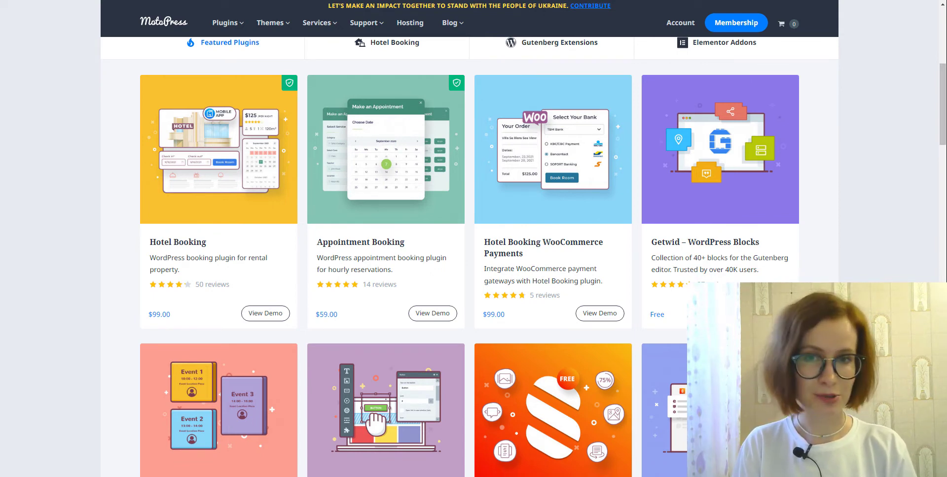
pyautogui.hotkey('ctrl', 'Tab')
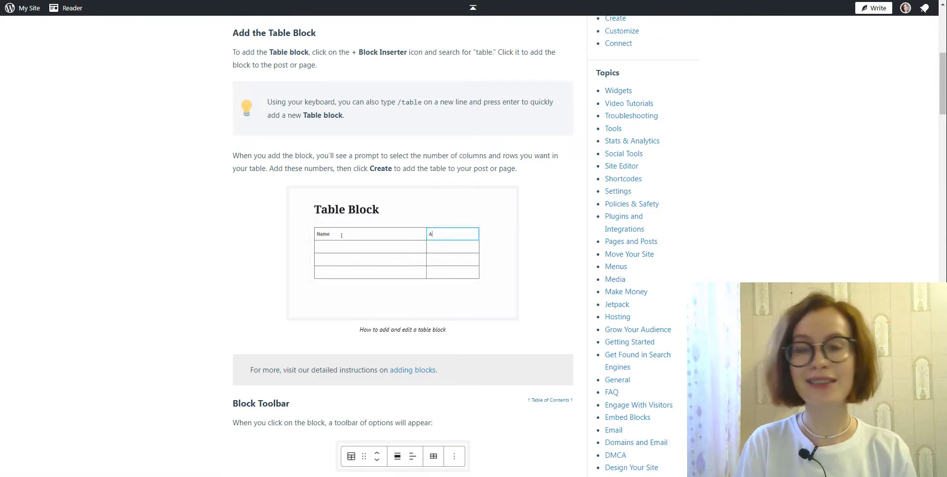
# - Switch to the Gutenberg editor tab editing 'How to Create a Table in Gutenberg'
pyautogui.hotkey('ctrl', 'Tab')
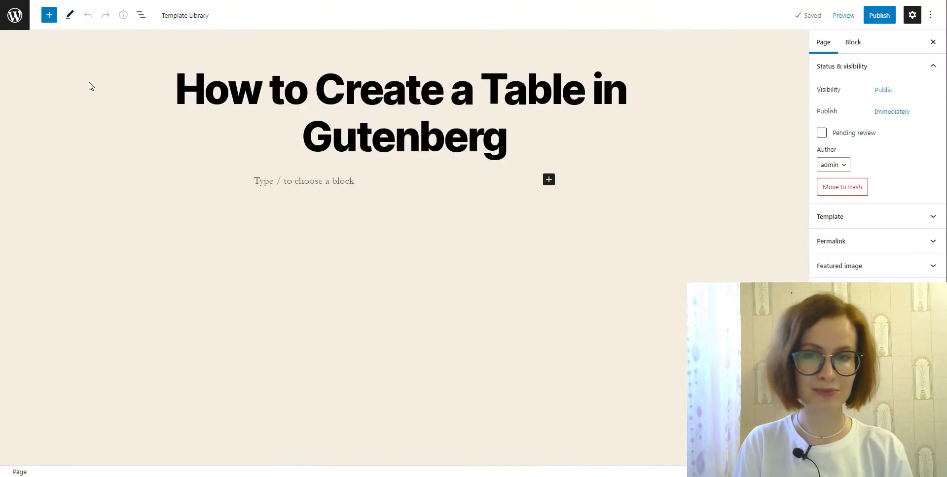
# - Add a Table block from the Block Inserter's Text section under the page title
pyautogui.click(49, 21)
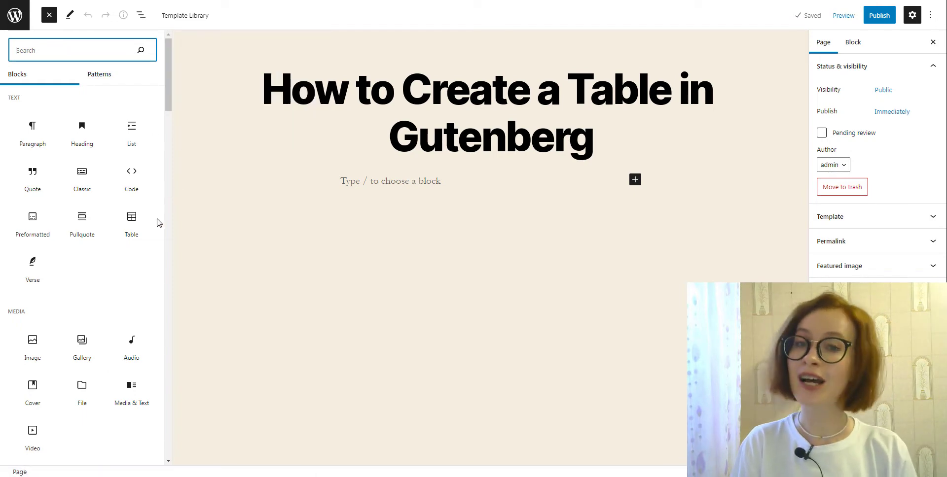
pyautogui.moveTo(131, 244)
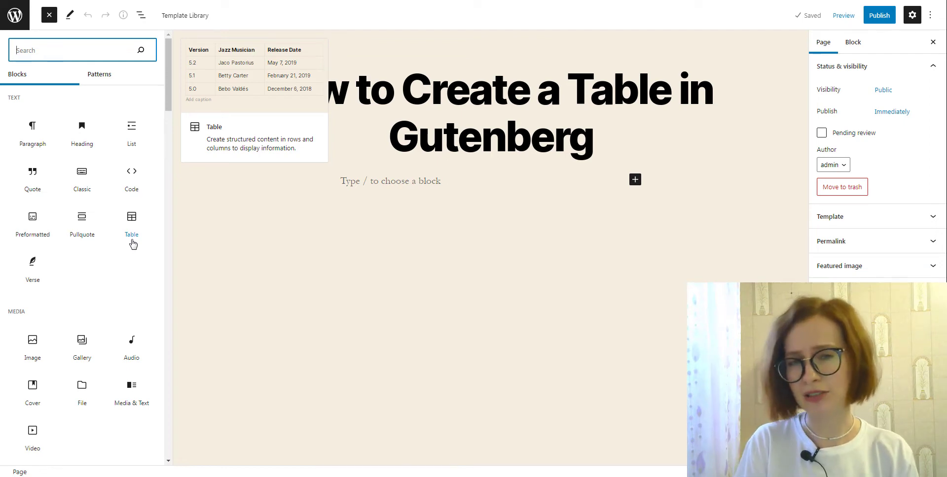
pyautogui.click(132, 242)
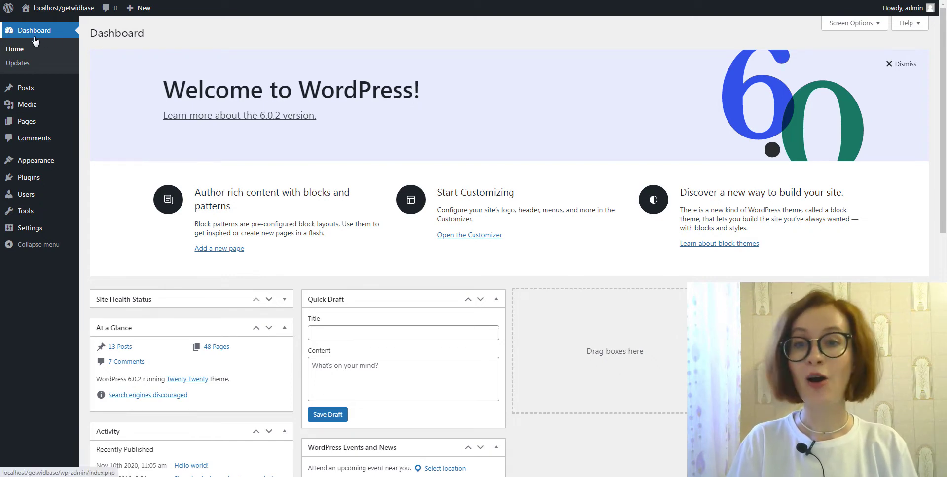
# - Reopen the 'How to Create a Table in Gutenberg' draft from the Pages list's Drafts filter
pyautogui.click(28, 124)
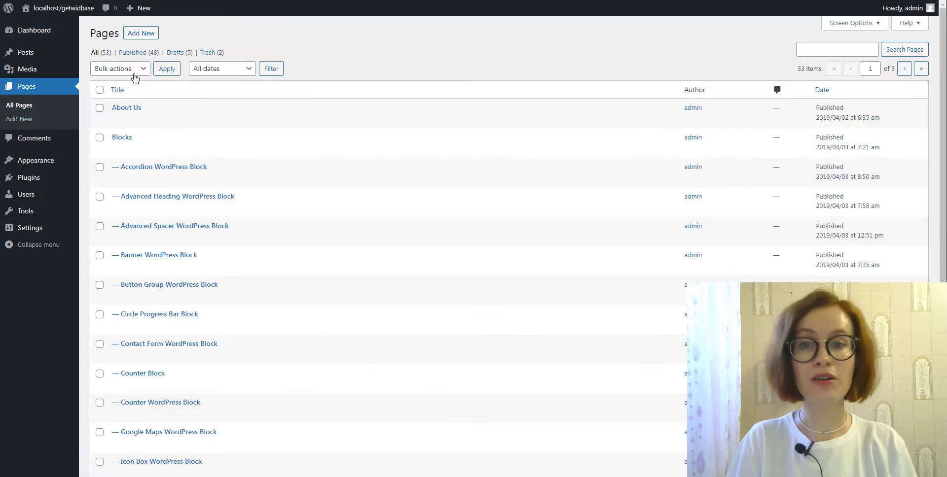
pyautogui.click(176, 54)
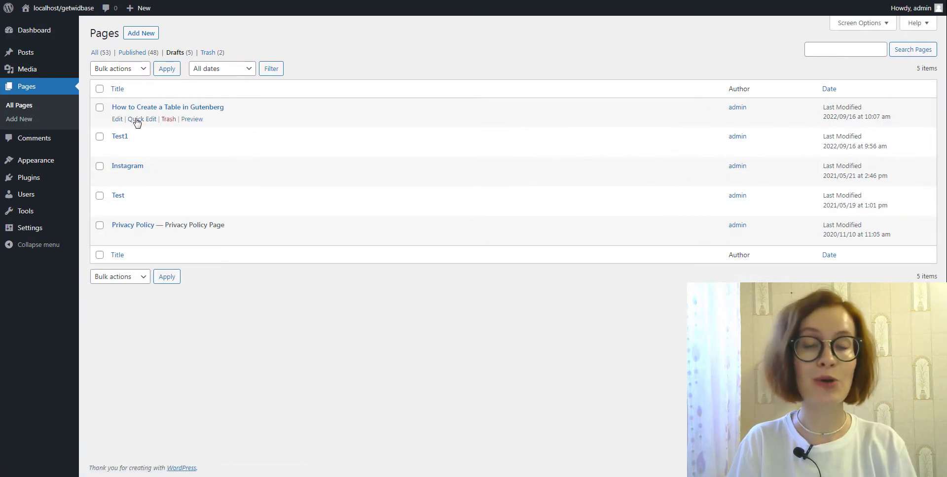
pyautogui.click(117, 121)
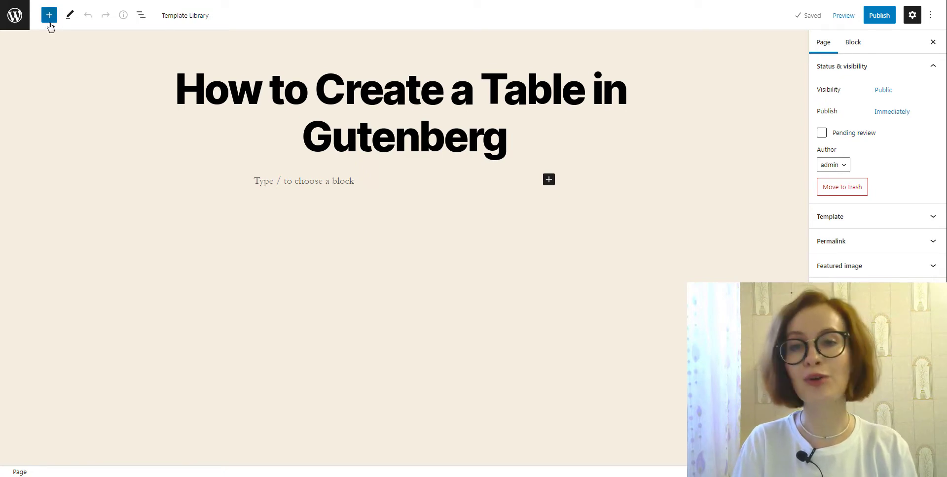
# - Insert a Table block from the Text section of the Block Inserter
pyautogui.click(49, 15)
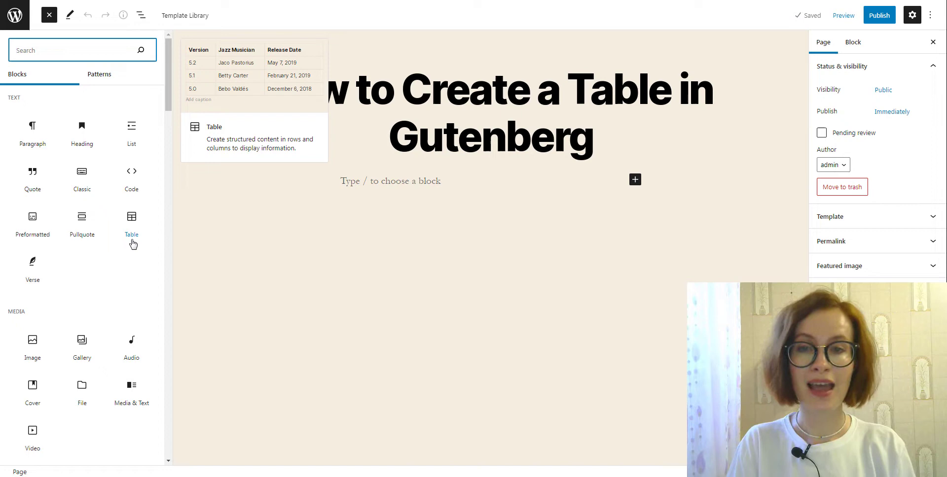
pyautogui.click(132, 225)
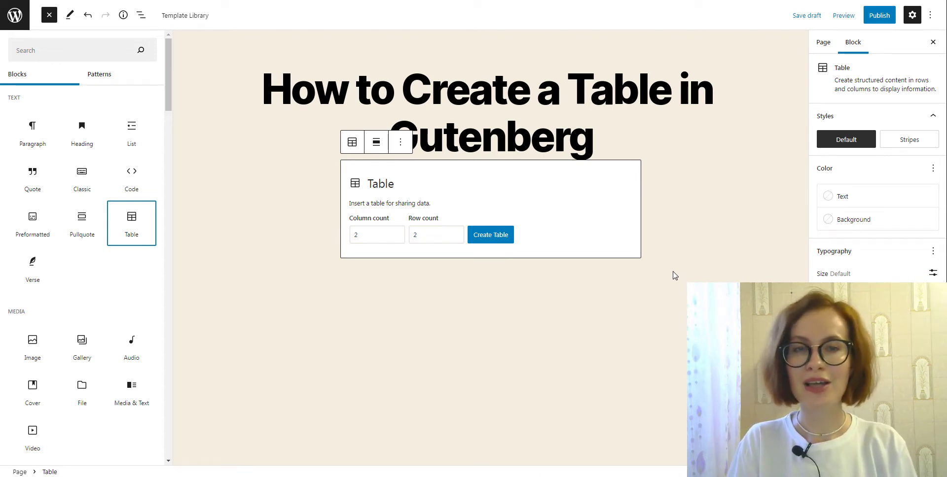
# - Raise the Table block's column count from 2 to 5 and row count from 2 to 5
pyautogui.click(397, 234)
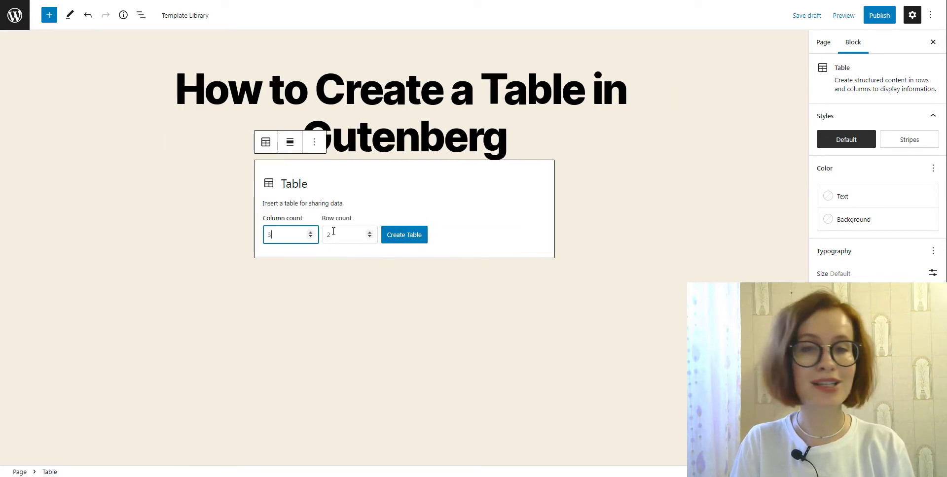
pyautogui.click(311, 233)
pyautogui.click(311, 232)
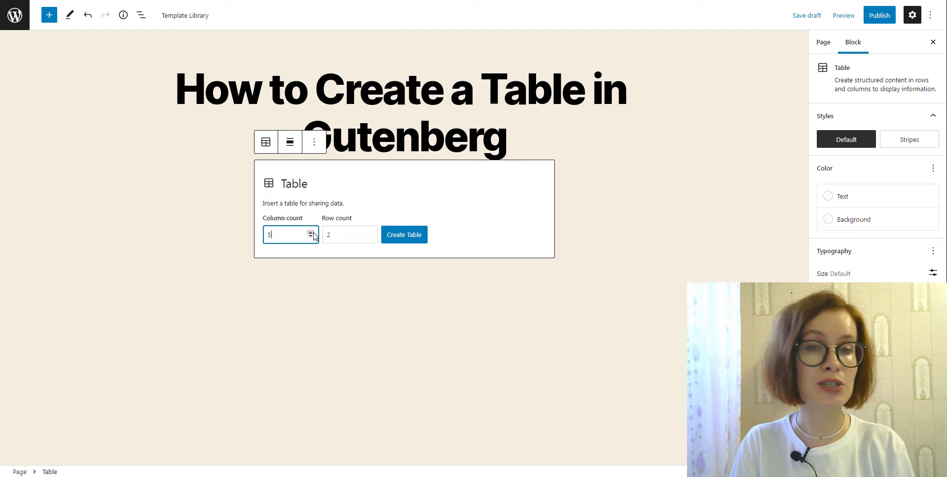
pyautogui.click(370, 232)
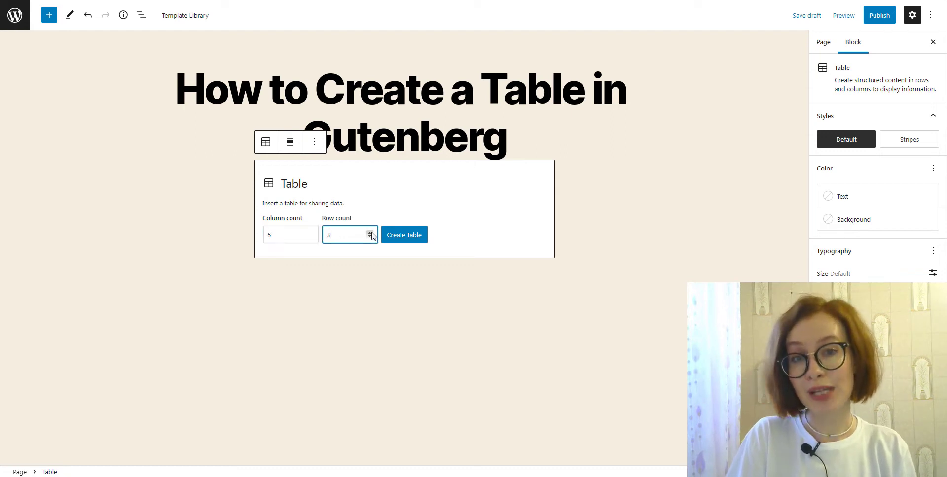
pyautogui.click(370, 233)
pyautogui.click(370, 233)
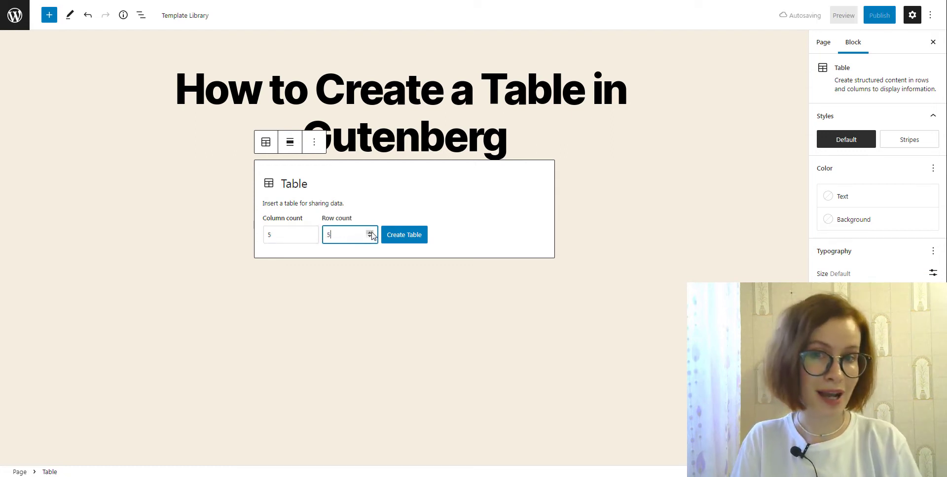
pyautogui.click(455, 274)
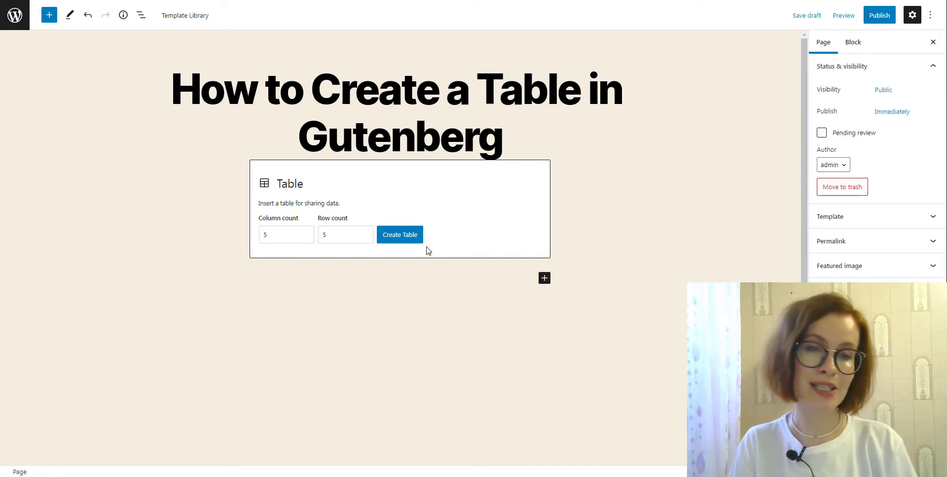
# - Create the 5×5 table and fill its rows with Product 1–5 and placeholder text
pyautogui.click(394, 243)
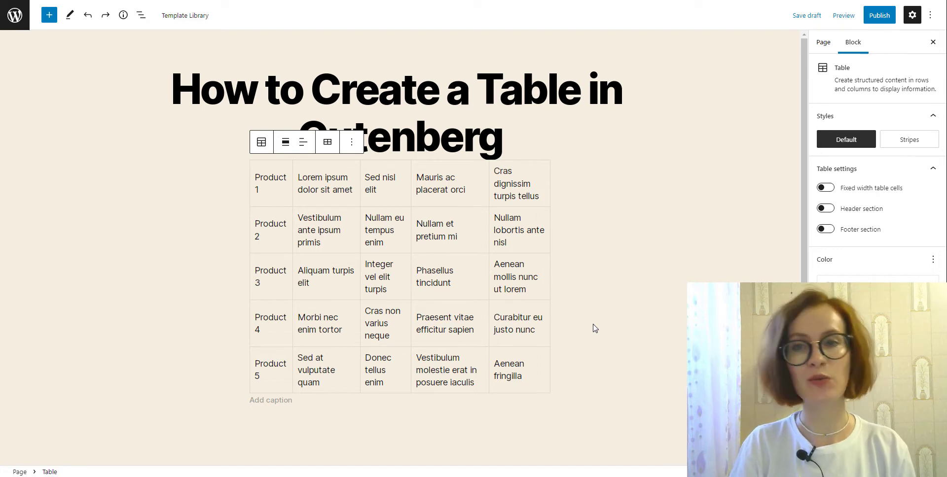
pyautogui.click(262, 142)
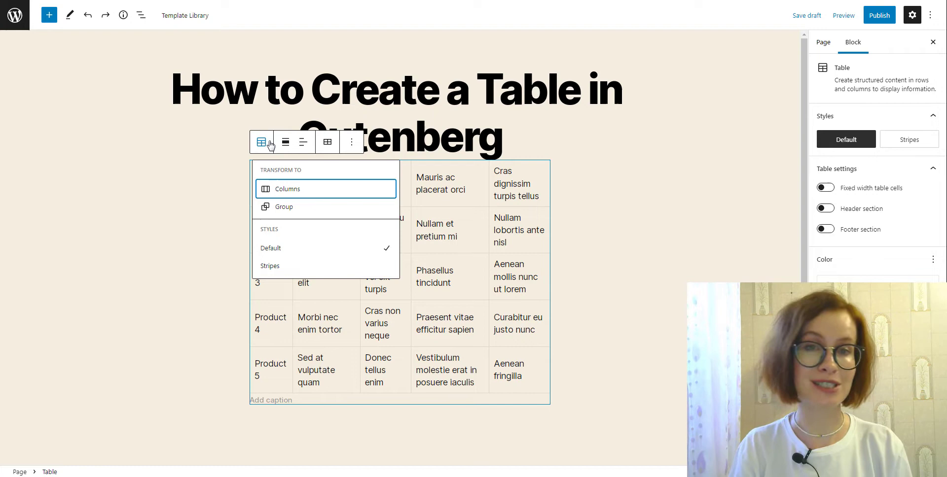
pyautogui.click(270, 144)
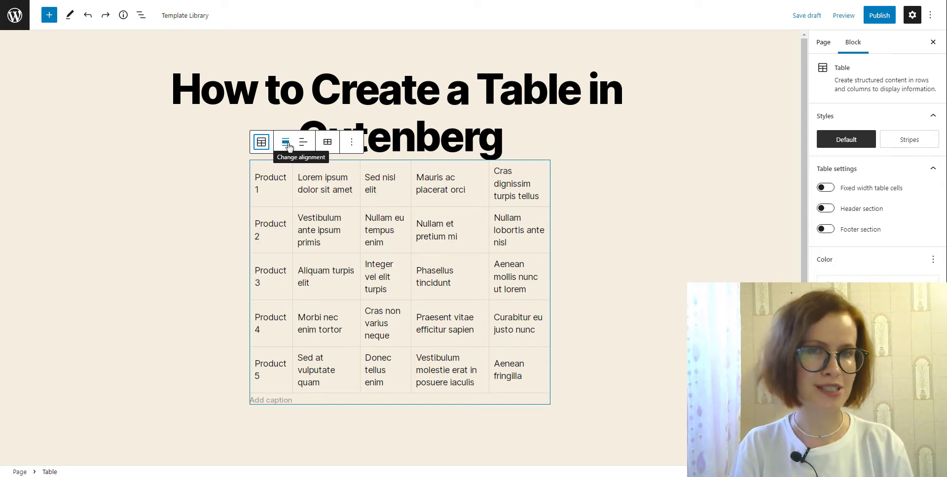
pyautogui.click(287, 144)
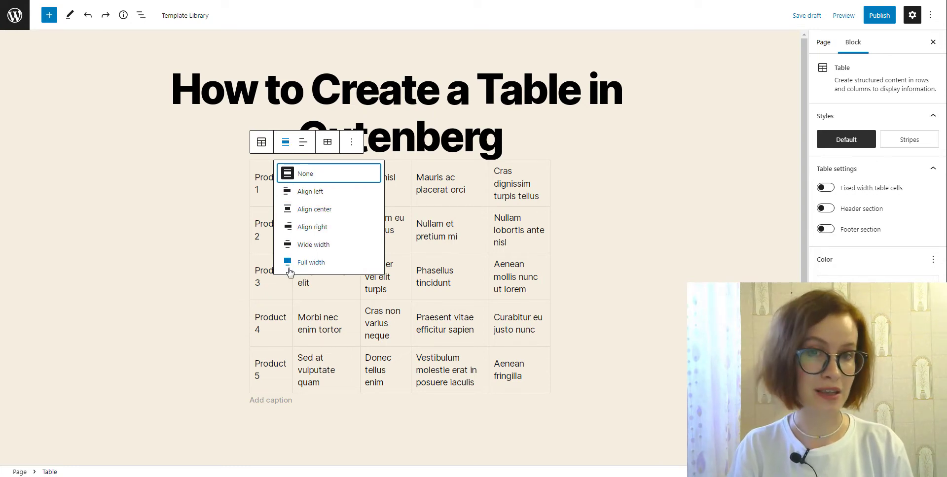
# - Make the table full width and centre the text of its Product column
pyautogui.click(290, 269)
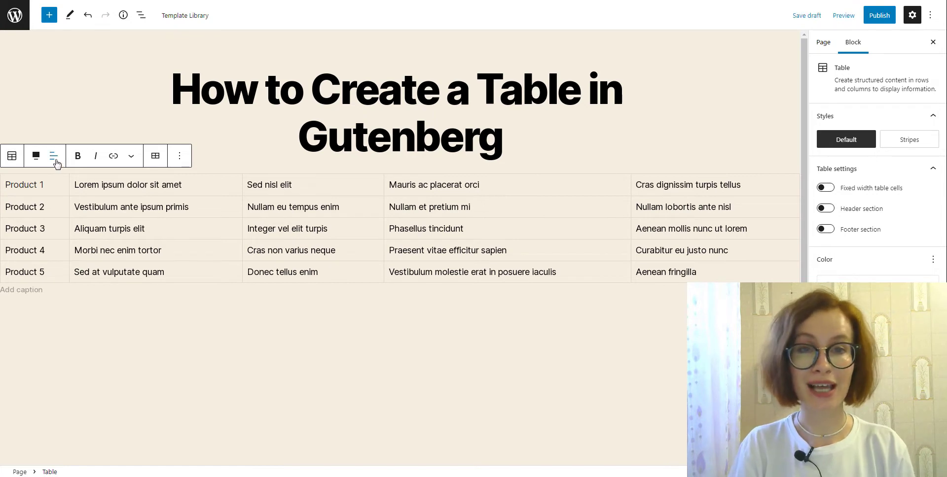
pyautogui.click(54, 156)
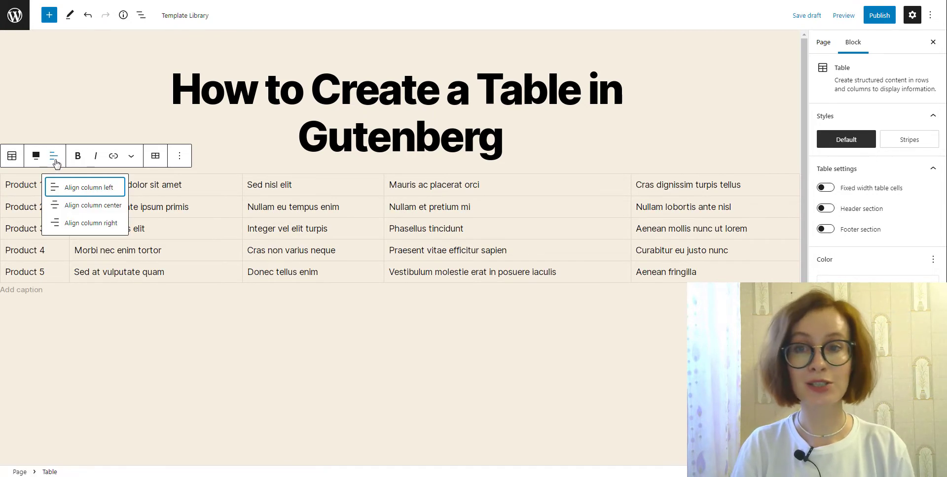
pyautogui.click(77, 208)
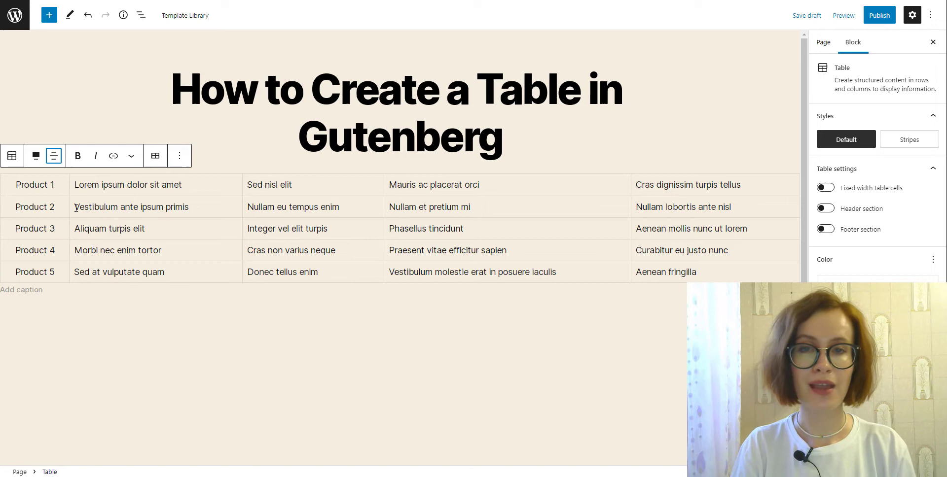
pyautogui.tripleClick(60, 185)
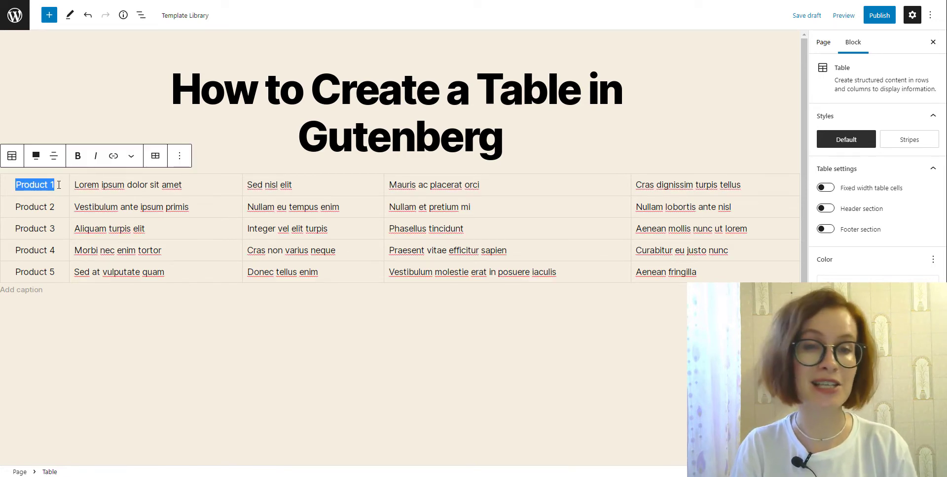
# - Make Product 1 bold and italic, then bring up the row and column editing options
pyautogui.click(78, 162)
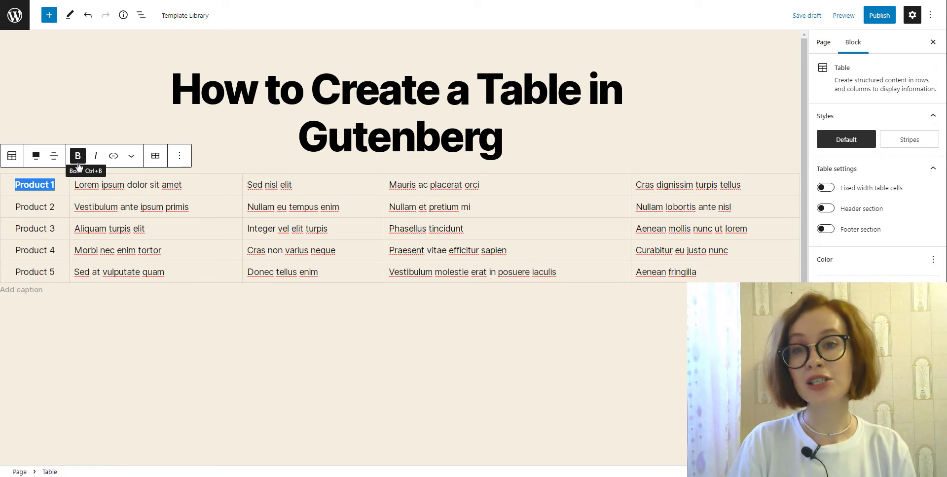
pyautogui.click(96, 161)
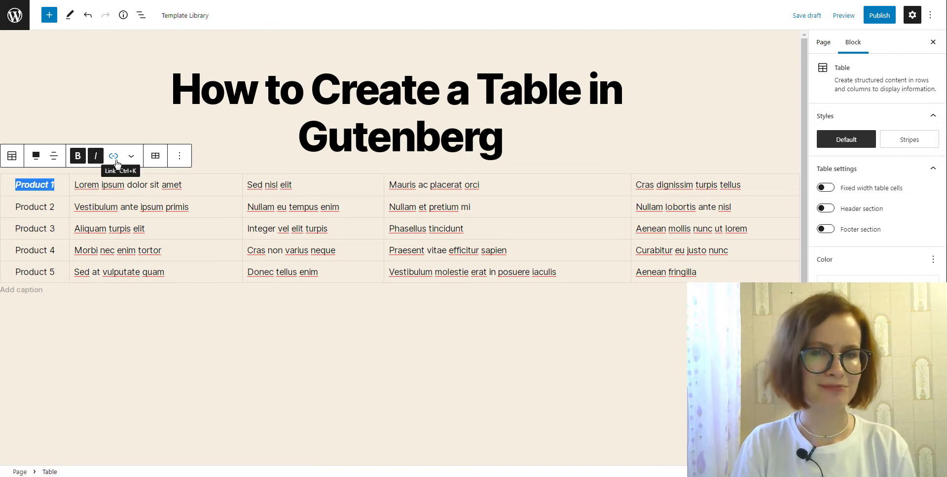
pyautogui.click(132, 158)
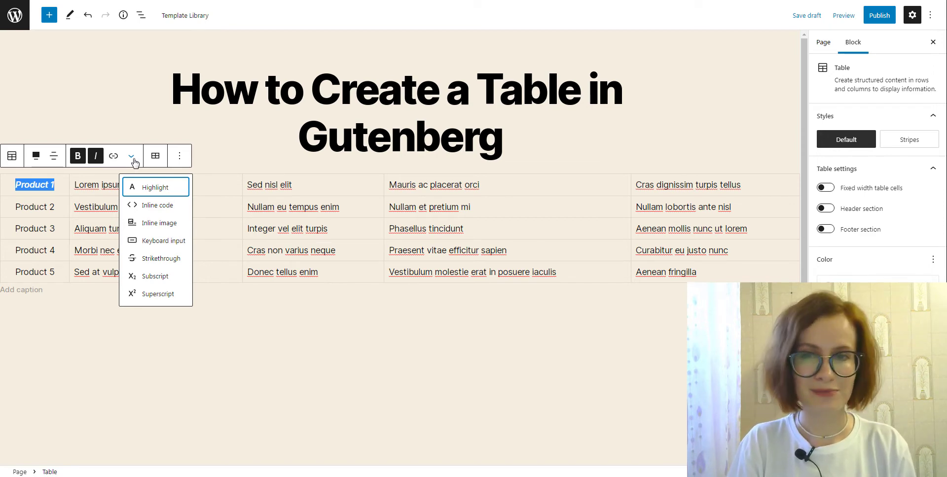
pyautogui.click(158, 163)
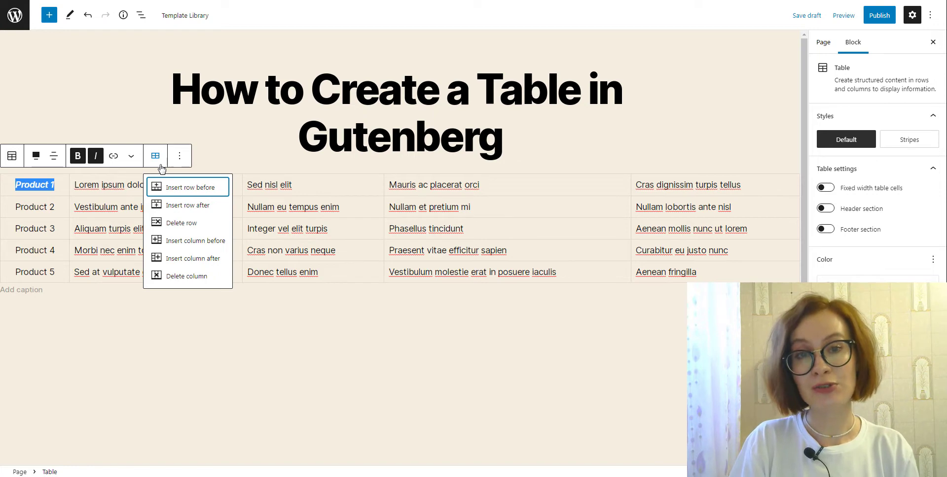
# - Insert an empty column before the Product column
pyautogui.click(178, 241)
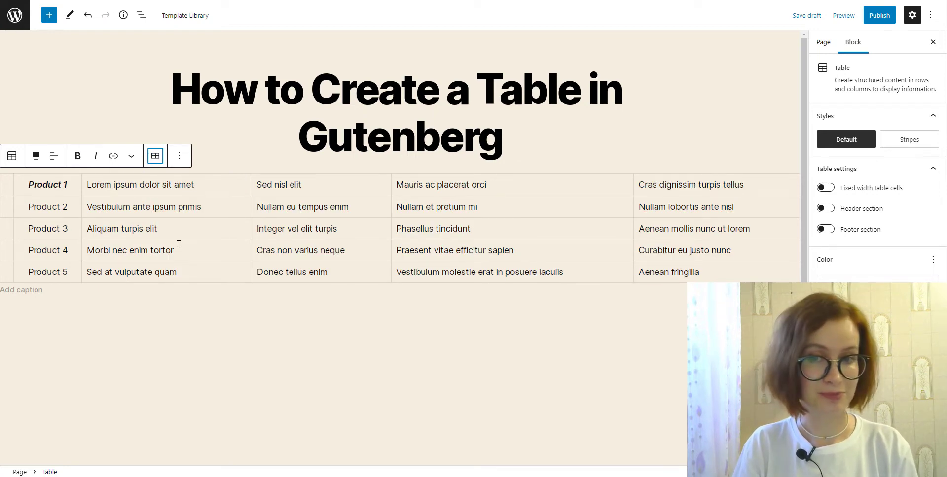
pyautogui.click(180, 156)
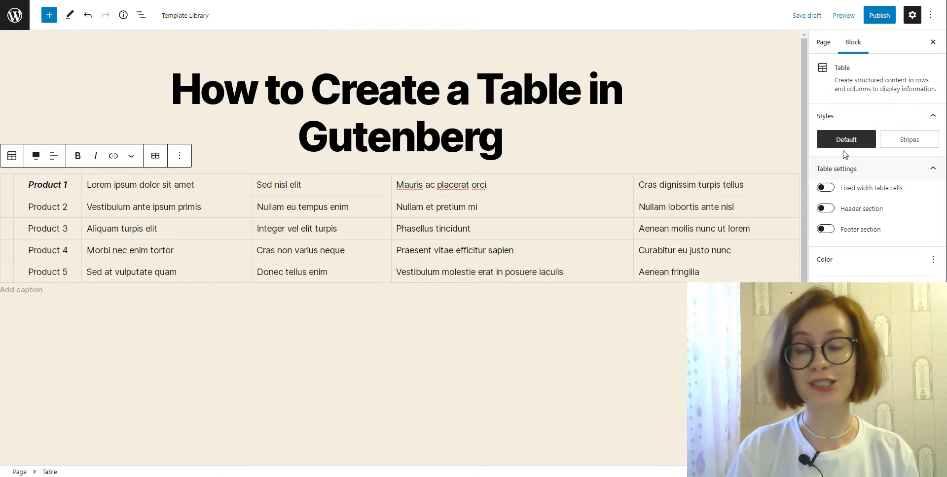
# - Compare the Default and Stripes style previews and apply Stripes to the table
pyautogui.moveTo(847, 150)
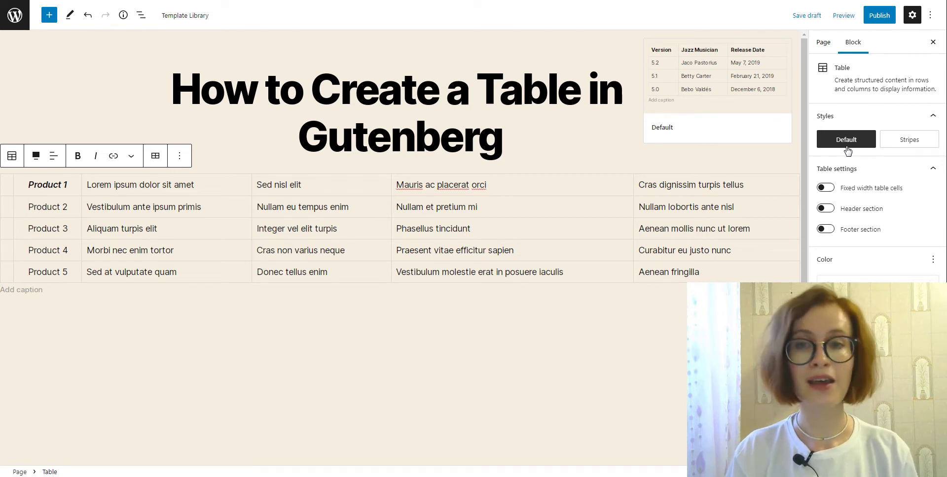
pyautogui.click(846, 148)
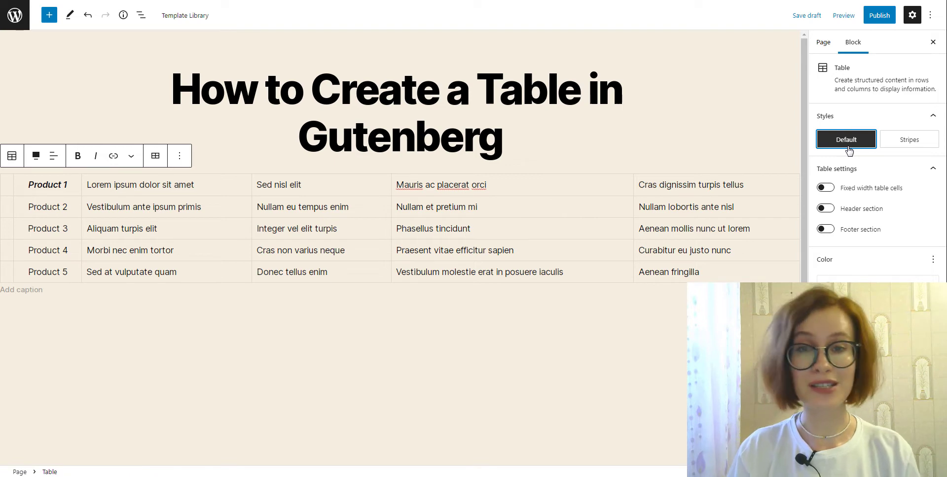
pyautogui.moveTo(907, 149)
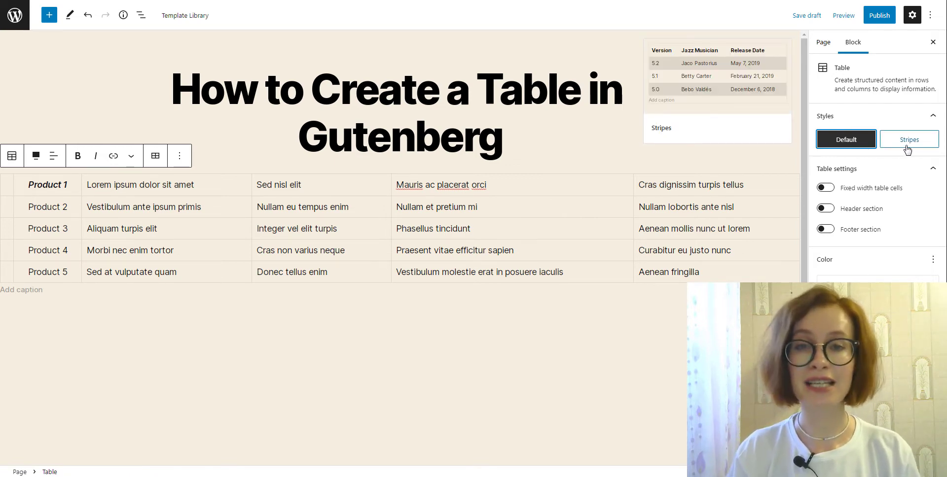
pyautogui.click(907, 150)
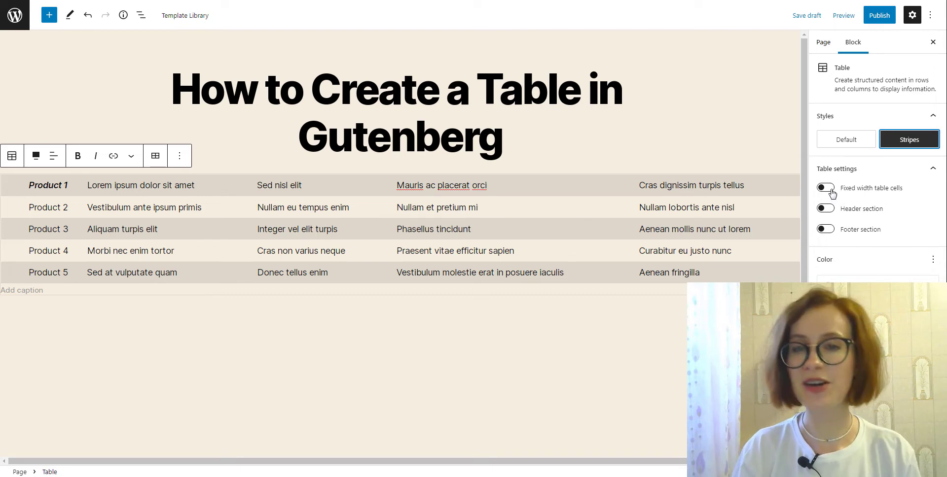
# - Turn on Fixed width table cells, Header section and Footer section in Table settings
pyautogui.click(831, 187)
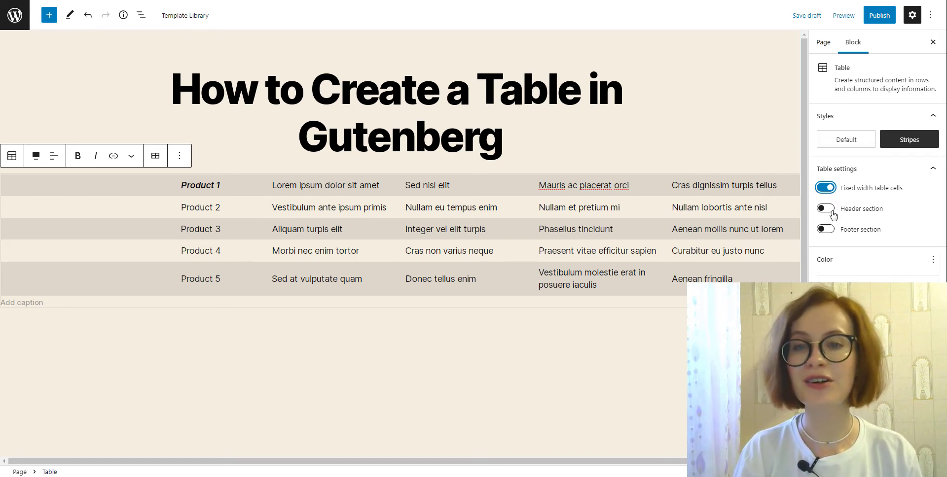
pyautogui.click(833, 213)
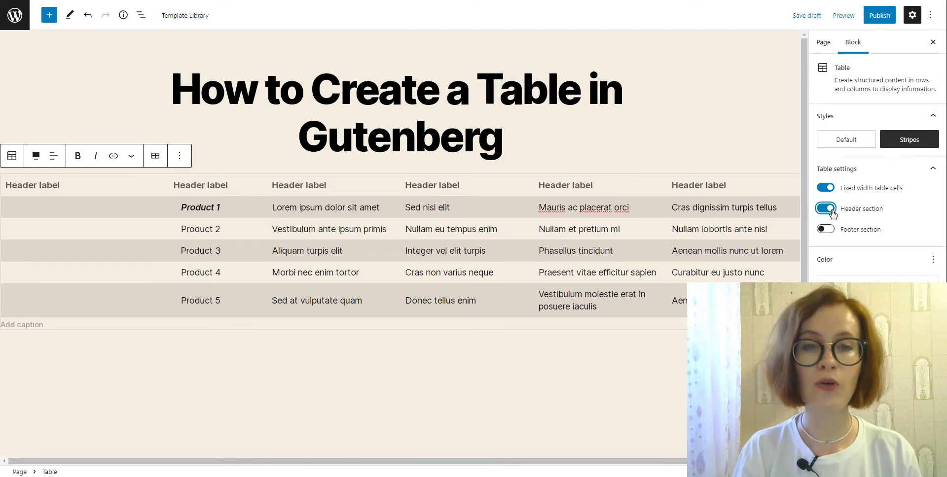
pyautogui.click(833, 232)
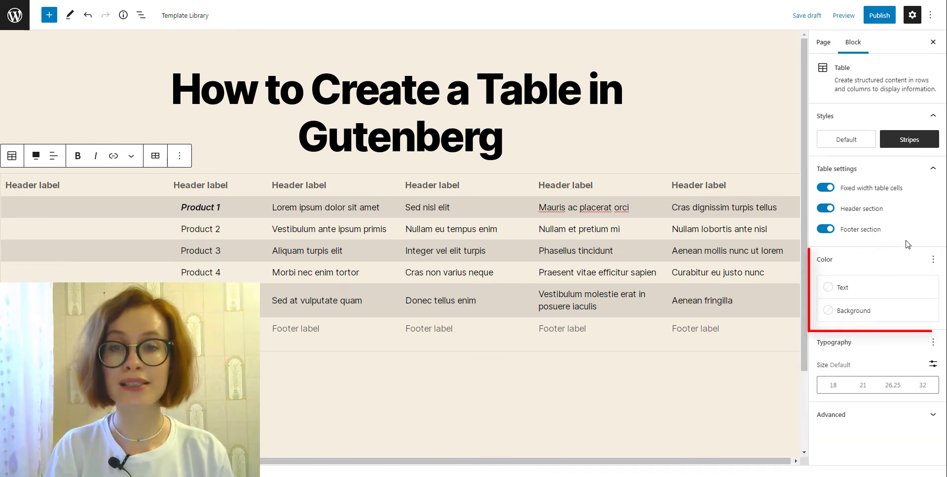
# - Set table text to the grey Secondary swatch and the background to a radial purple gradient
pyautogui.click(845, 292)
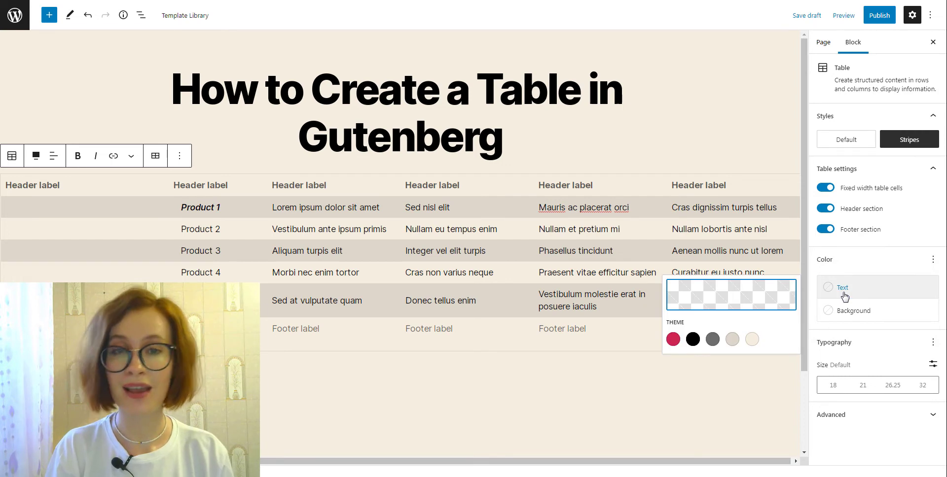
pyautogui.click(712, 340)
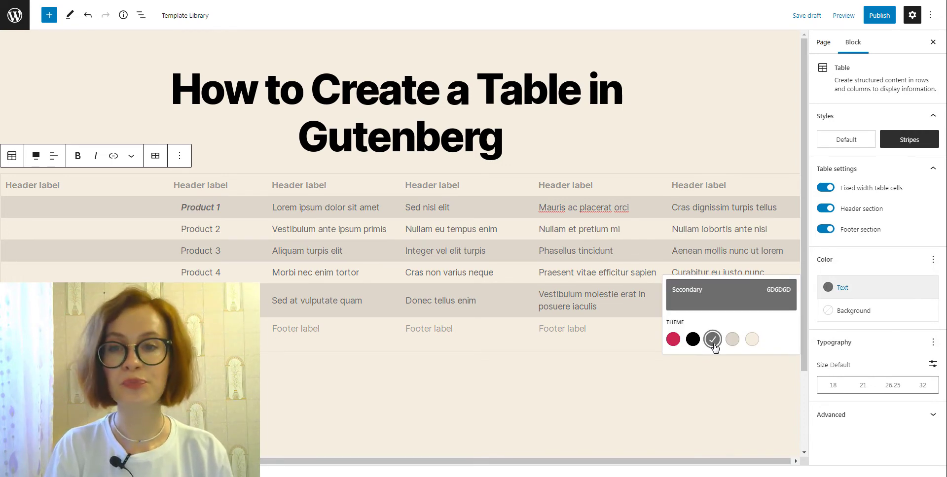
pyautogui.click(834, 315)
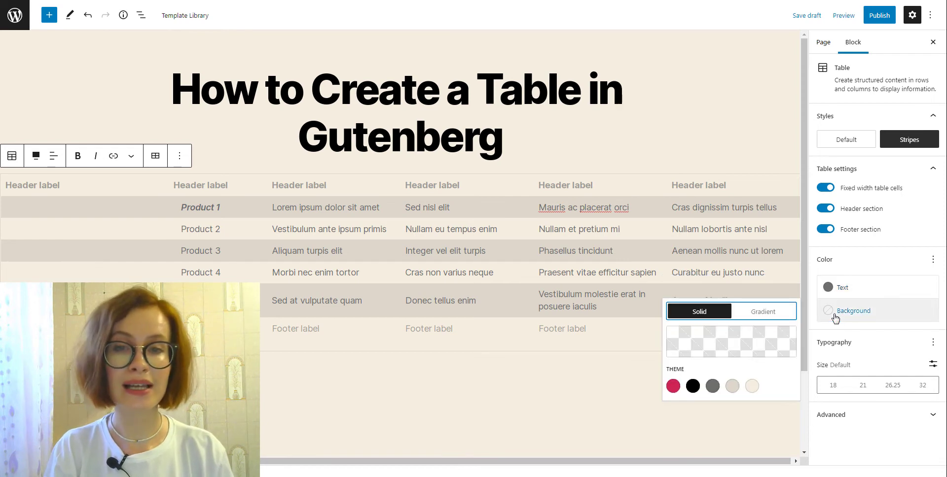
pyautogui.click(764, 312)
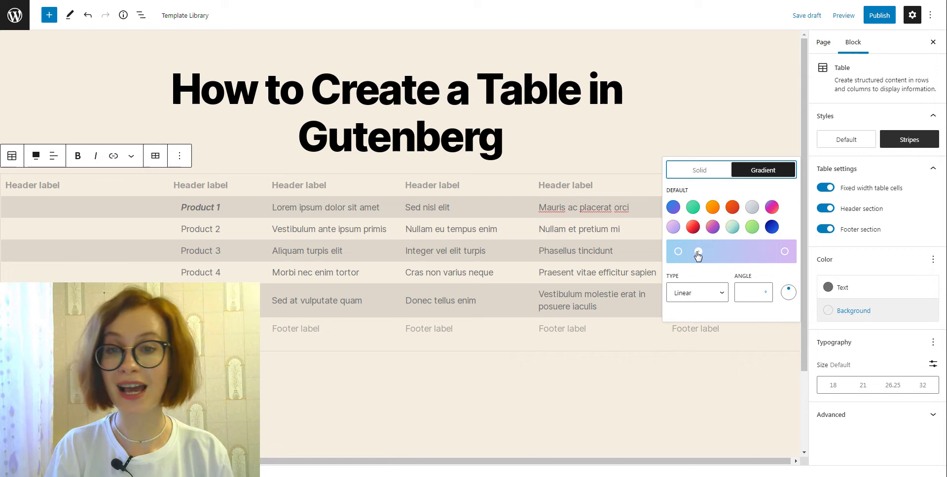
pyautogui.click(673, 228)
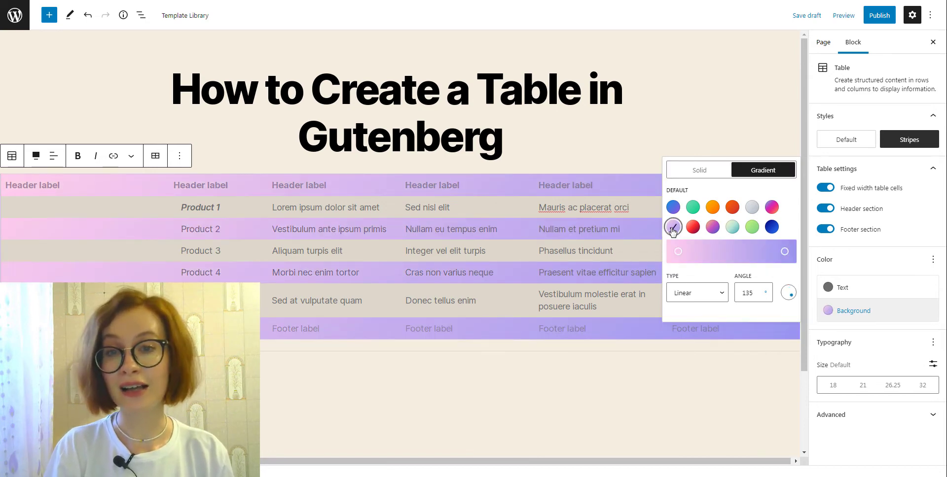
pyautogui.click(720, 294)
pyautogui.click(717, 313)
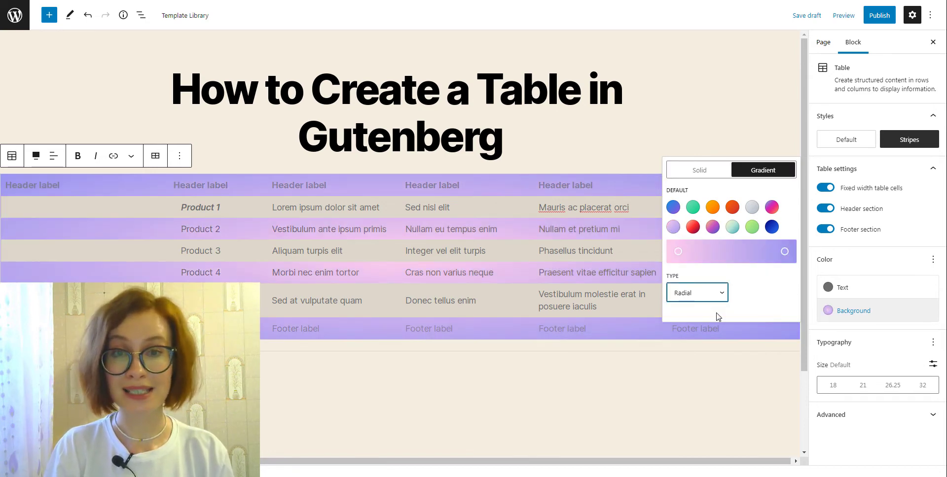
pyautogui.click(732, 316)
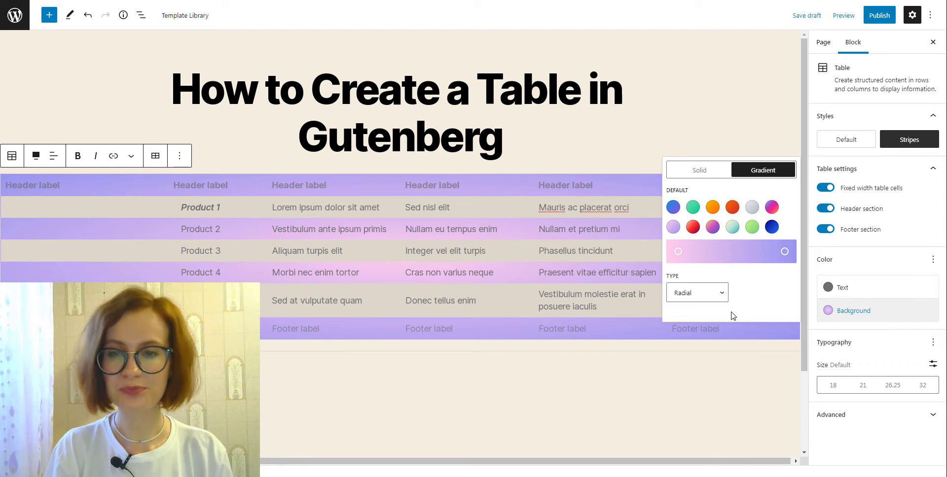
pyautogui.click(931, 320)
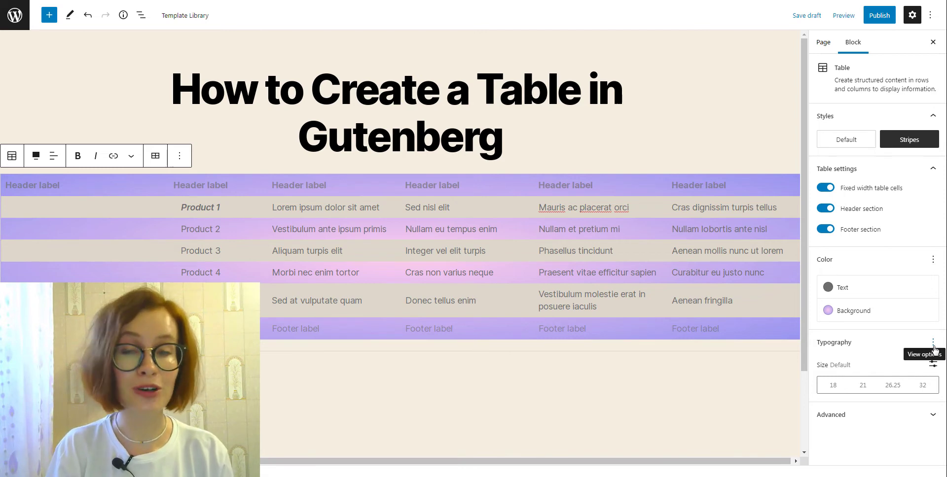
# - Add the Appearance, Letter case and Letter spacing controls to the table's Typography panel
pyautogui.click(933, 342)
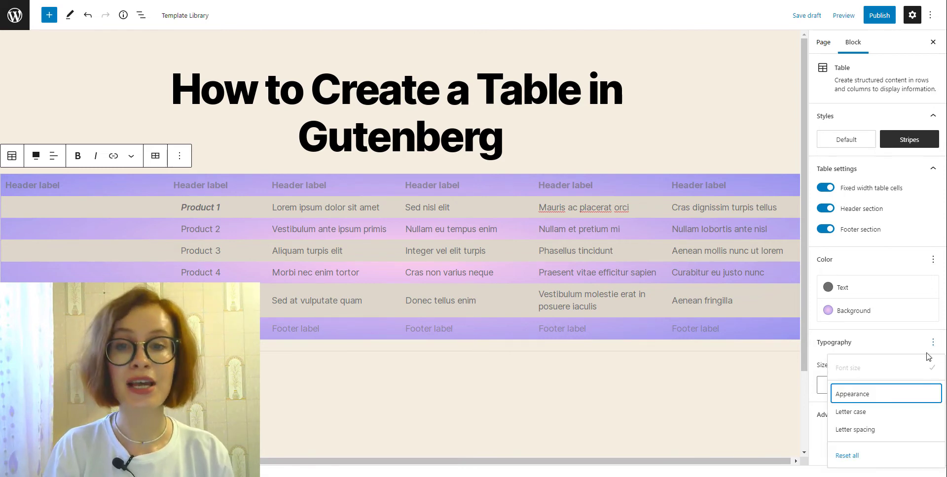
pyautogui.click(875, 402)
pyautogui.click(925, 344)
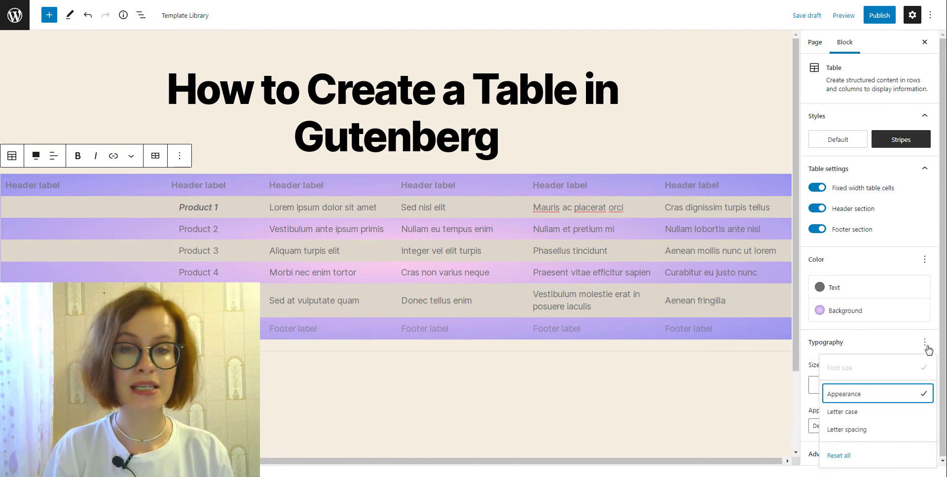
pyautogui.click(899, 413)
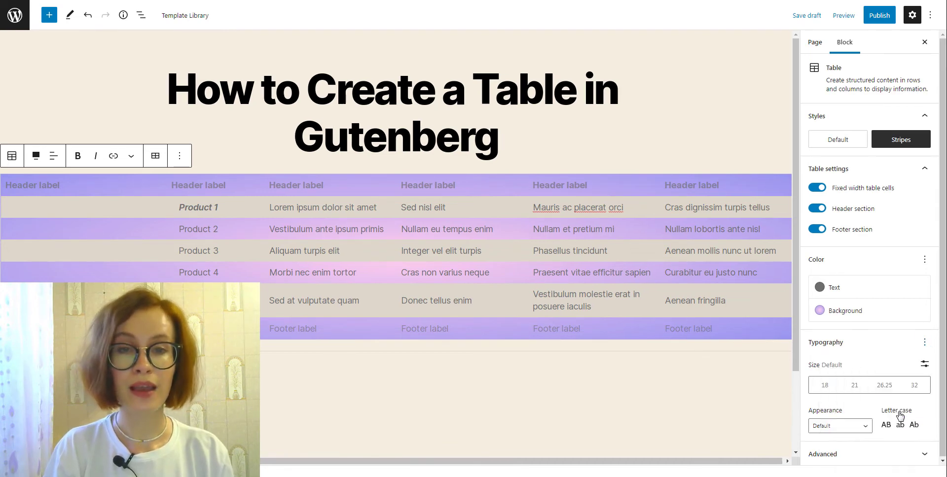
pyautogui.click(925, 346)
pyautogui.click(896, 436)
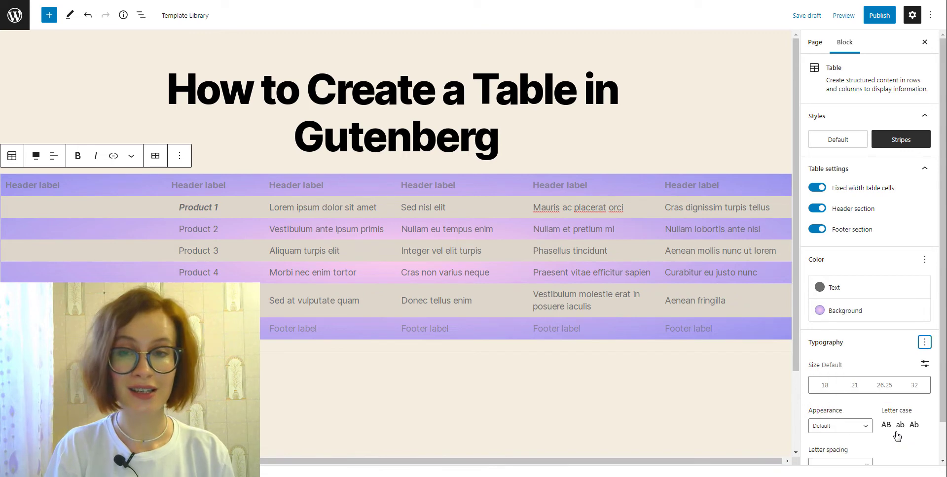
# - Set the table text appearance to Extra Light Italic
pyautogui.scroll(-2, 929, 422)
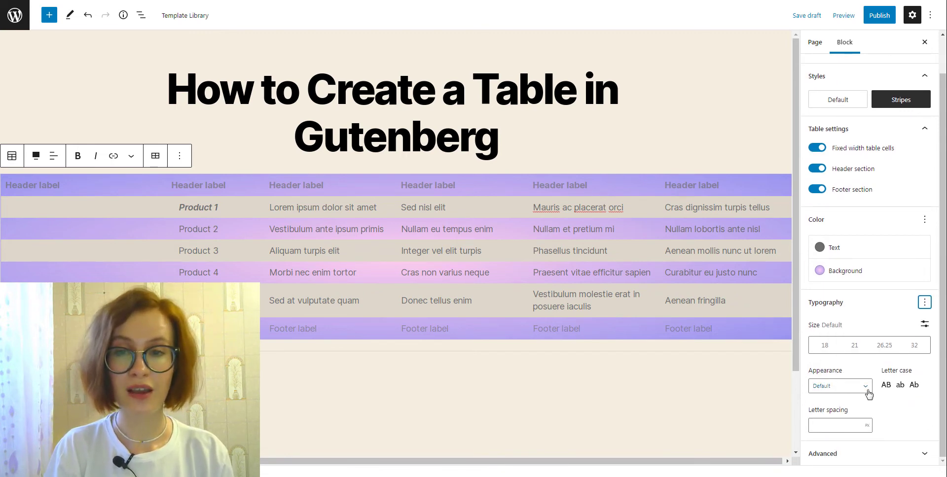
pyautogui.click(840, 387)
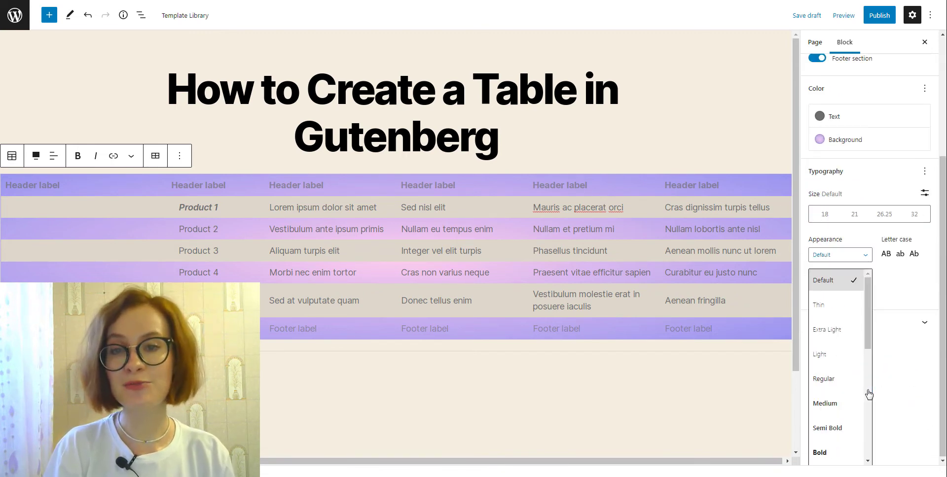
pyautogui.scroll(-3, 868, 393)
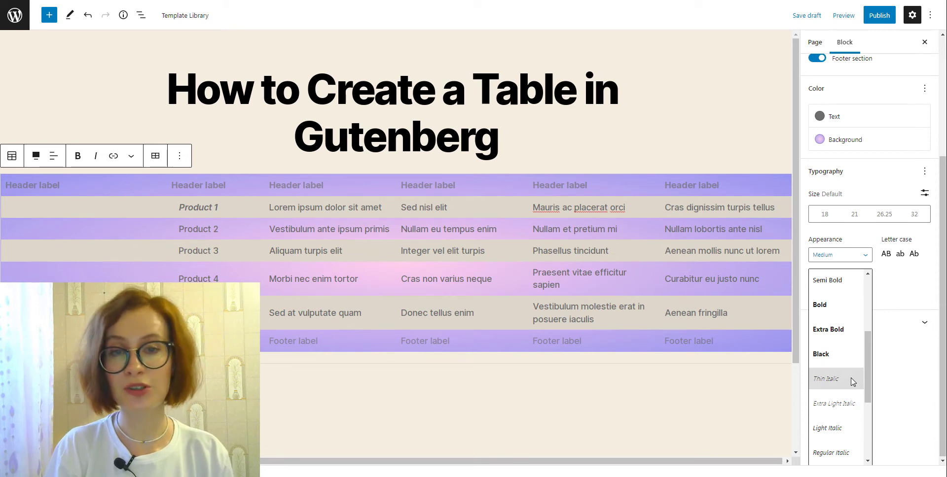
pyautogui.click(833, 403)
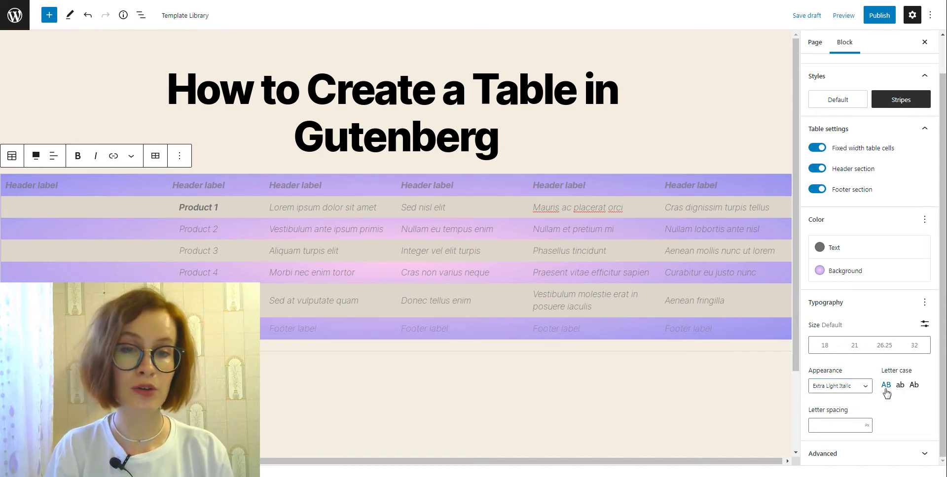
# - Try uppercase, lowercase and capitalized letter case, keeping capitalized (Ab)
pyautogui.click(886, 385)
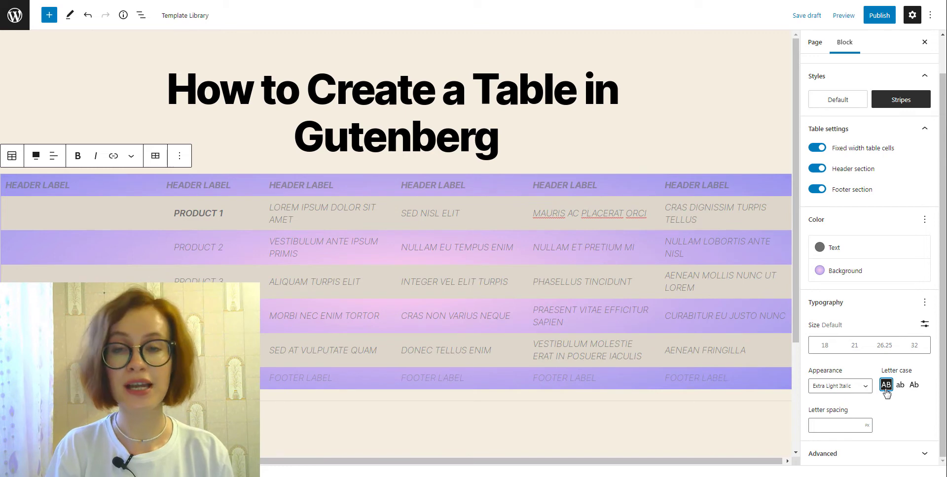
pyautogui.click(900, 385)
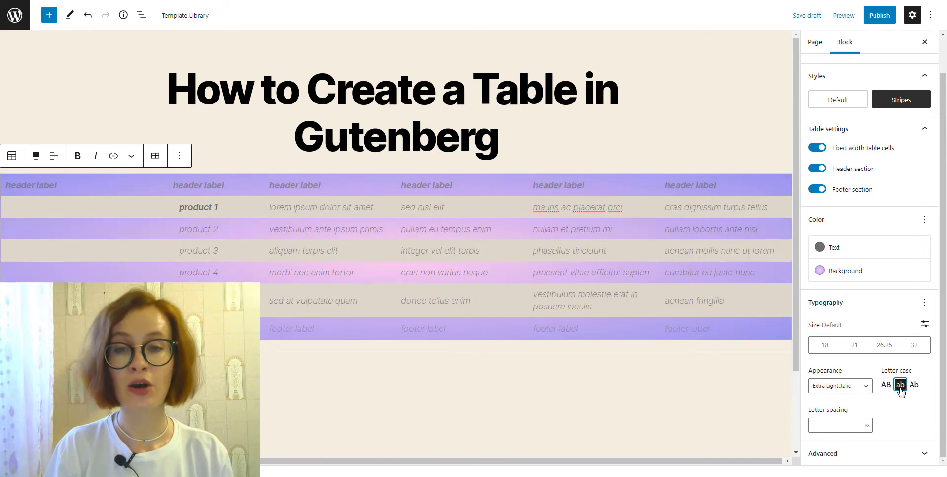
pyautogui.click(913, 385)
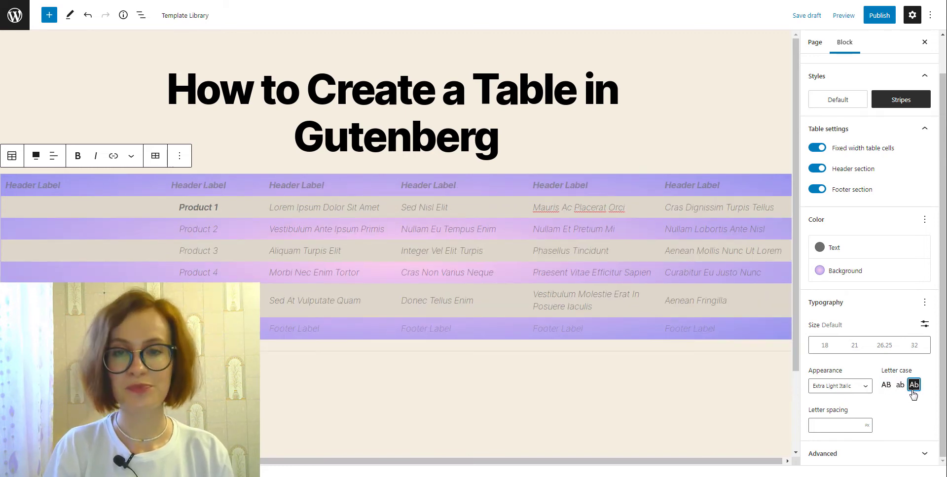
# - Set the table's letter spacing to 5
pyautogui.click(823, 427)
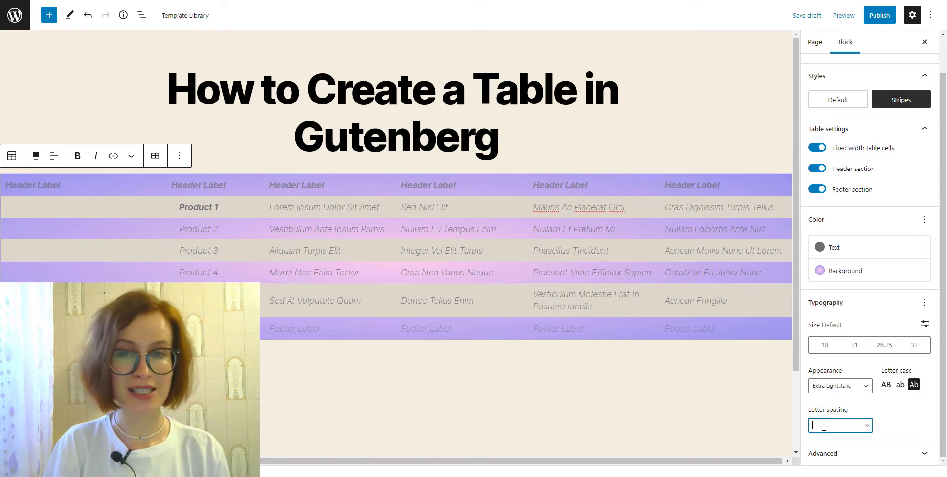
pyautogui.write('2')
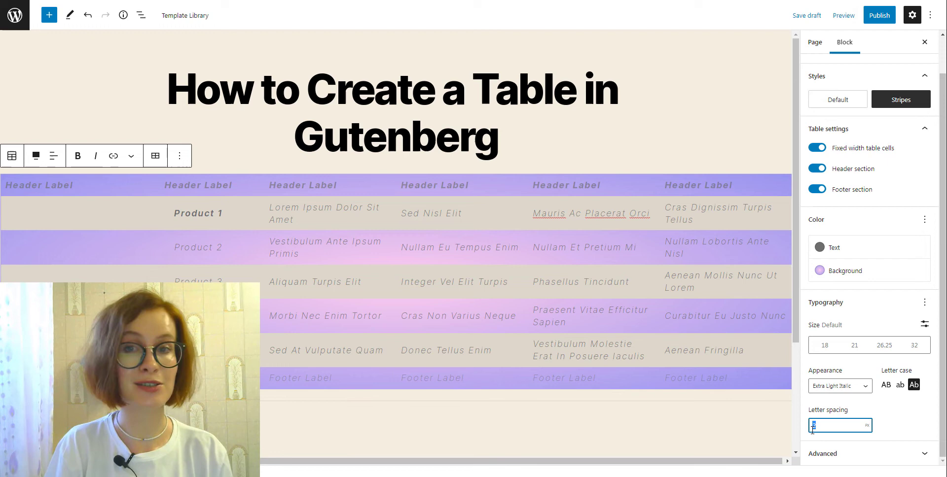
pyautogui.write('5')
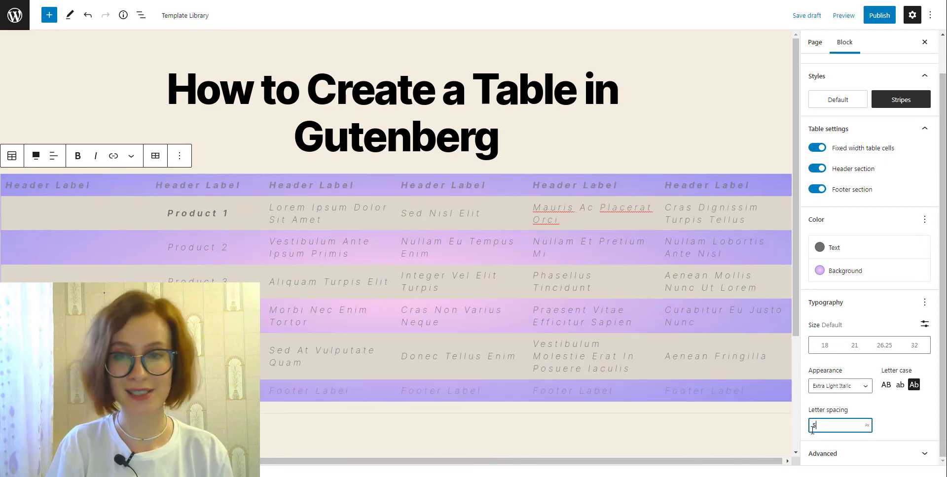
pyautogui.click(893, 428)
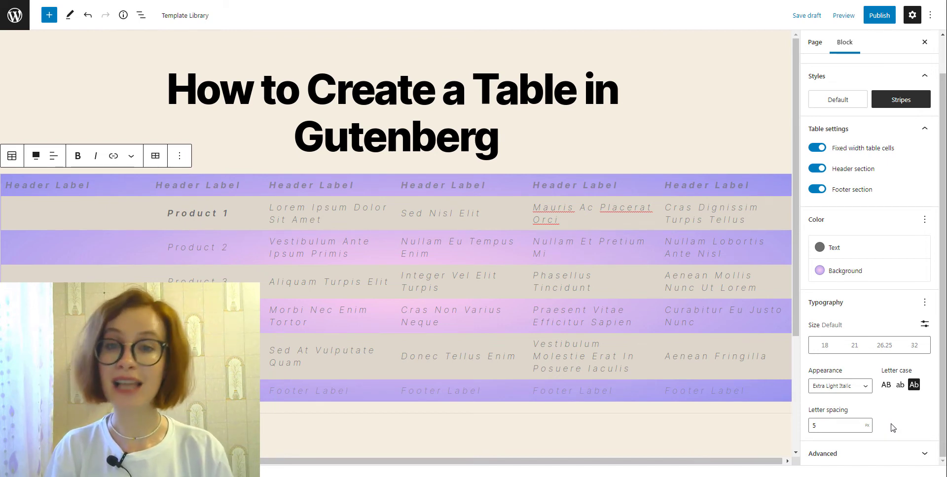
# - Try the 18, 21, 26.25 and 32 font size presets, settling on 18
pyautogui.click(827, 351)
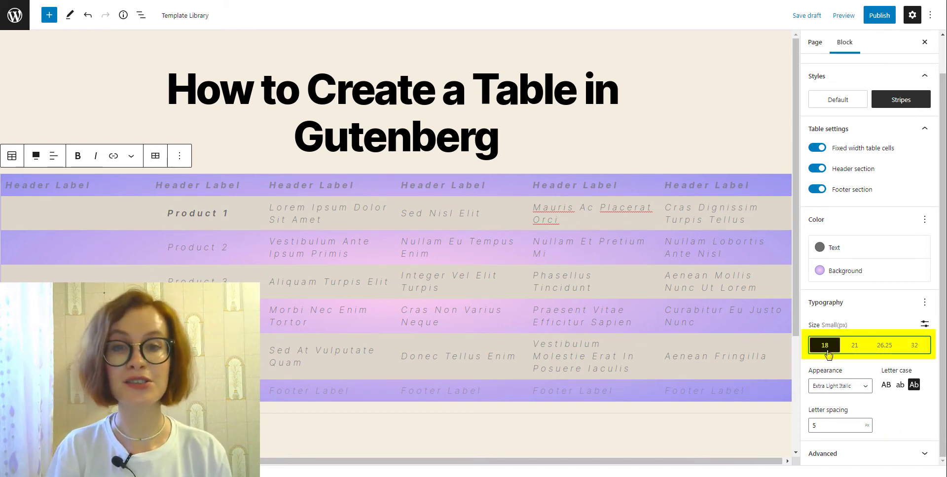
pyautogui.click(855, 346)
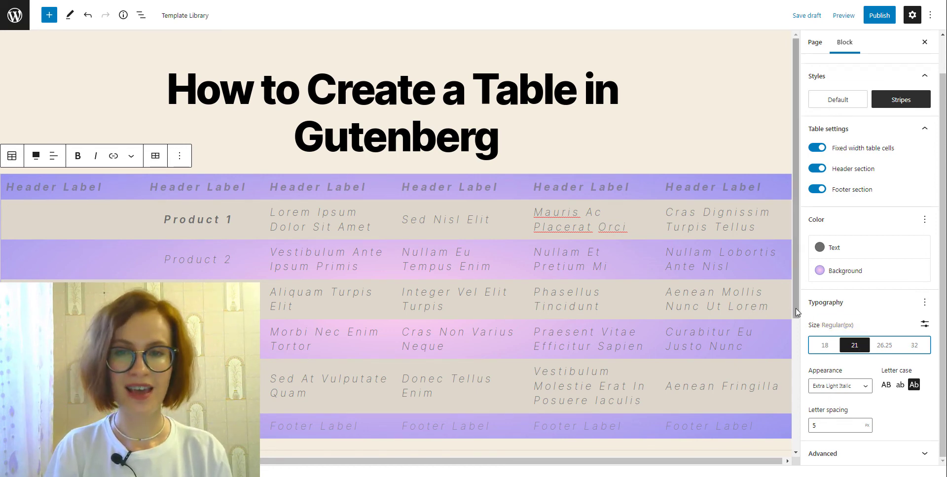
pyautogui.moveTo(796, 310); pyautogui.dragTo(798, 344)
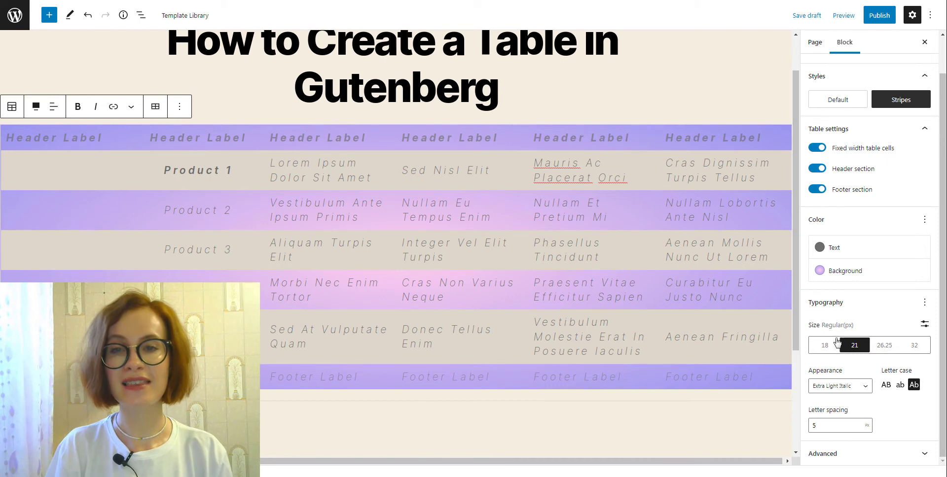
pyautogui.click(884, 346)
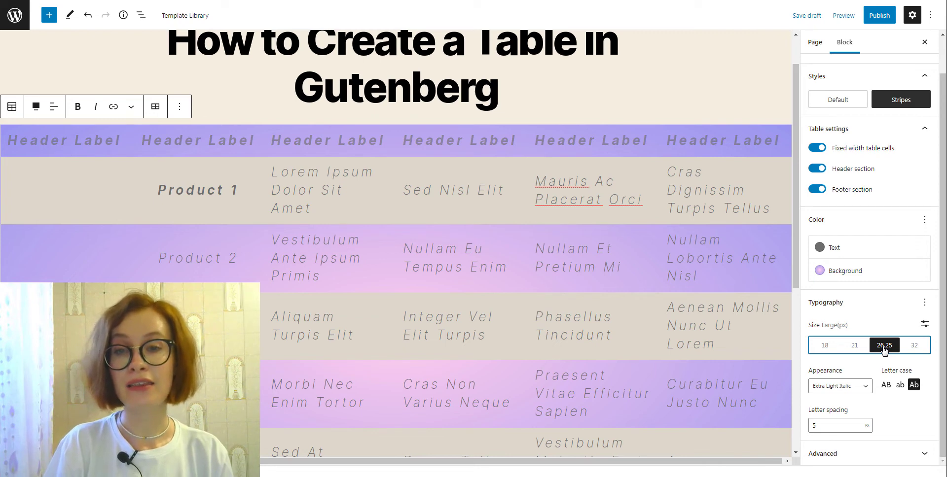
pyautogui.click(915, 350)
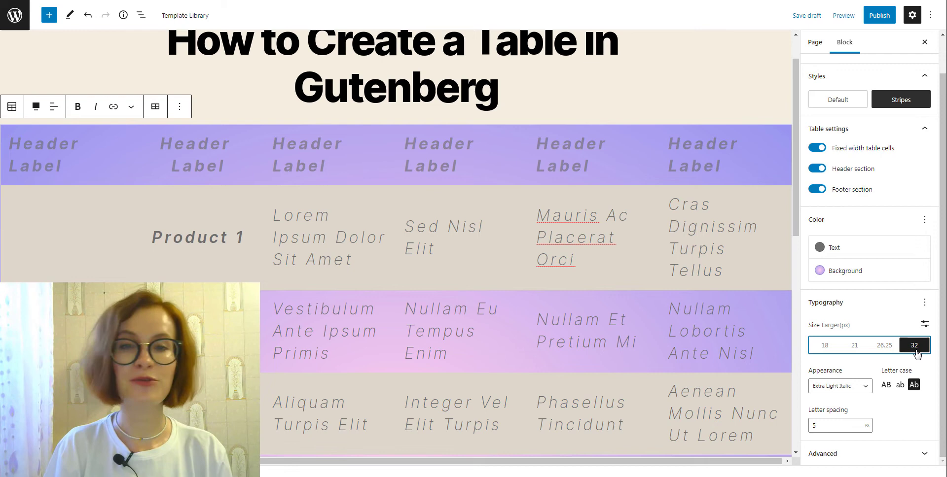
pyautogui.click(826, 345)
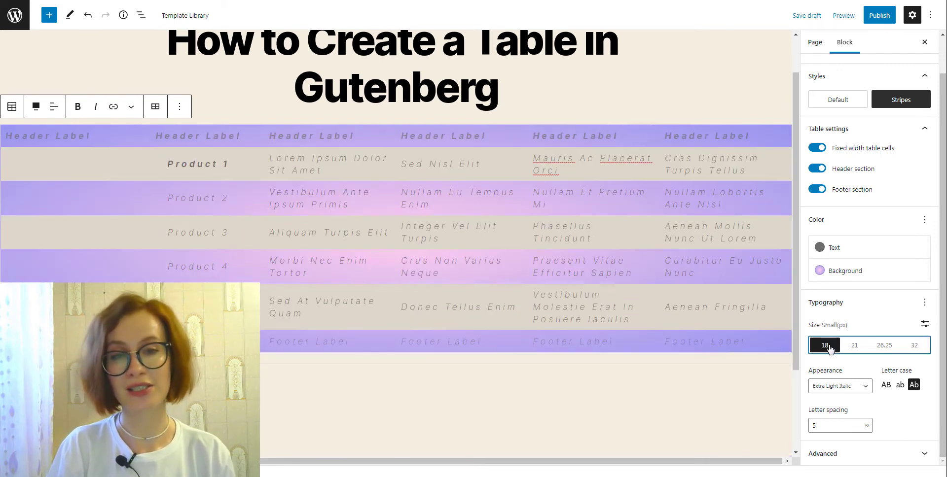
# - Try a custom 20 px font size, revert to preset 18, and expand Advanced settings
pyautogui.click(925, 326)
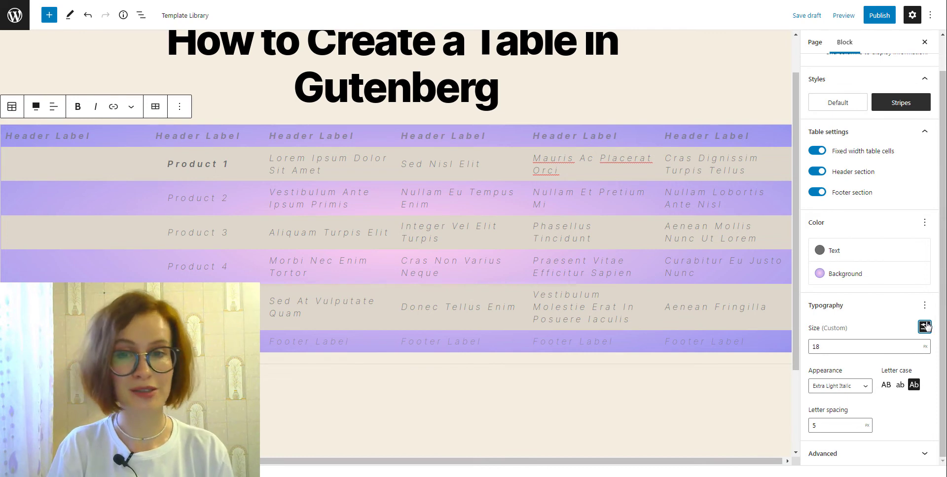
pyautogui.doubleClick(814, 348)
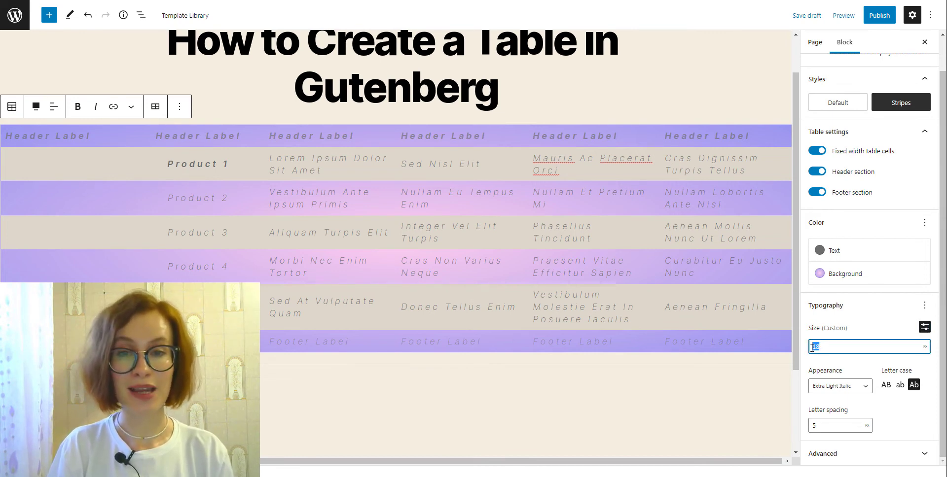
pyautogui.write('20')
pyautogui.click(843, 365)
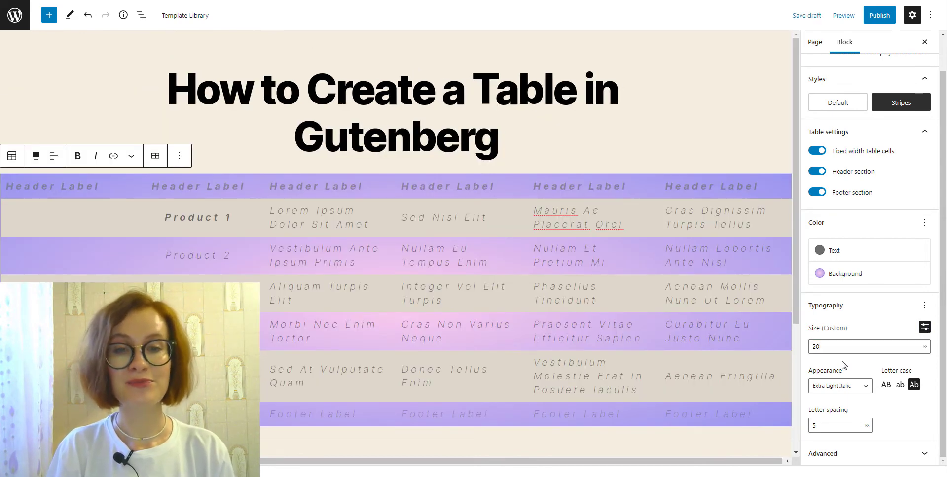
pyautogui.click(925, 327)
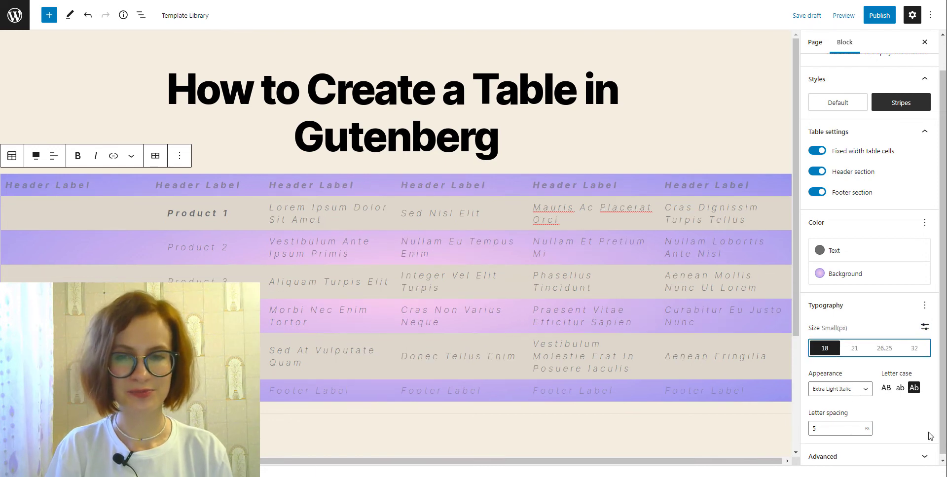
pyautogui.click(927, 454)
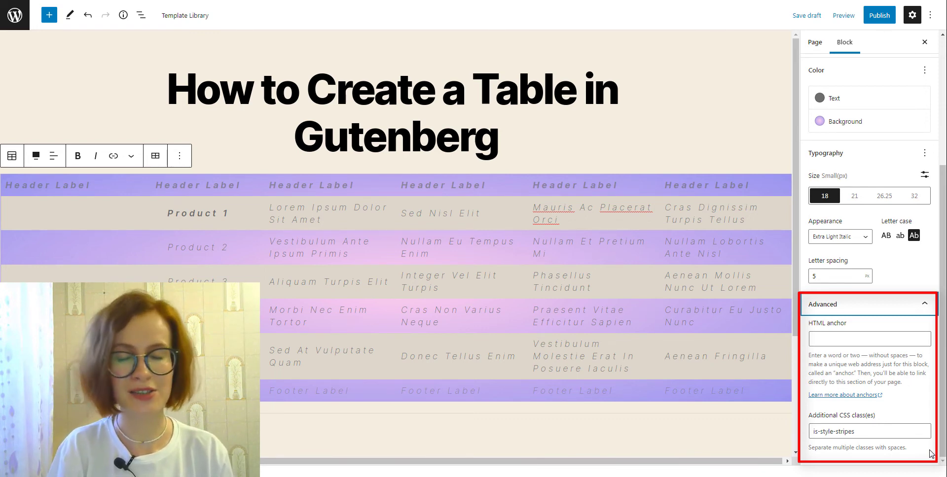
# - Collapse the Advanced panel and save the draft through Preview
pyautogui.click(924, 305)
pyautogui.click(843, 18)
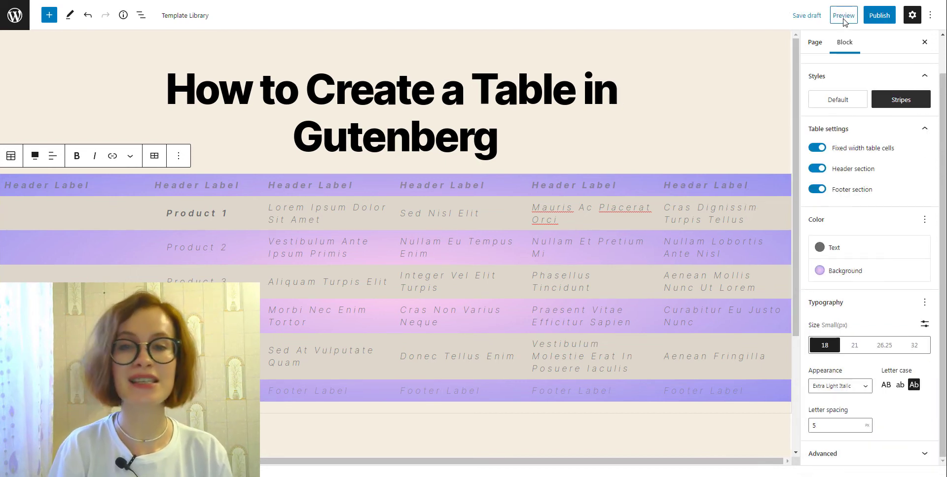
# - Show the Preview options dropdown
pyautogui.click(843, 17)
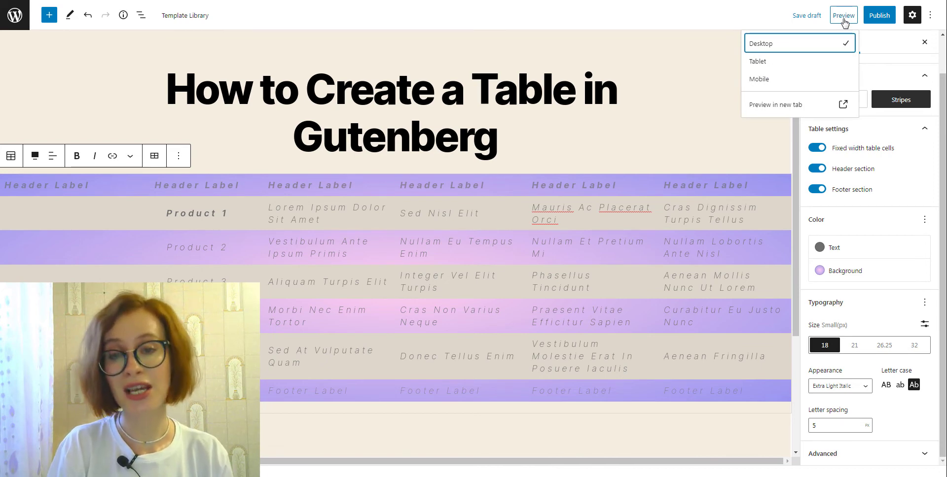
# - Preview the page in a new tab and scroll over the gradient-striped table
pyautogui.click(800, 109)
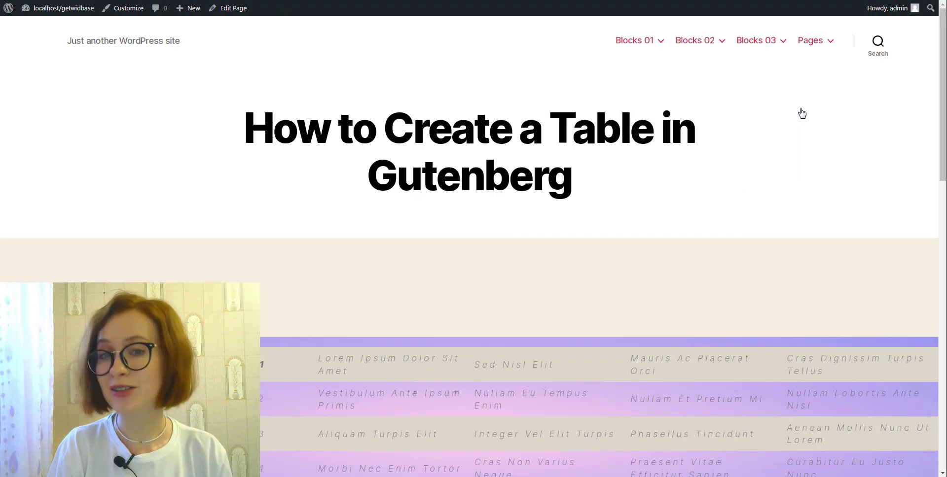
pyautogui.scroll(-4, 841, 186)
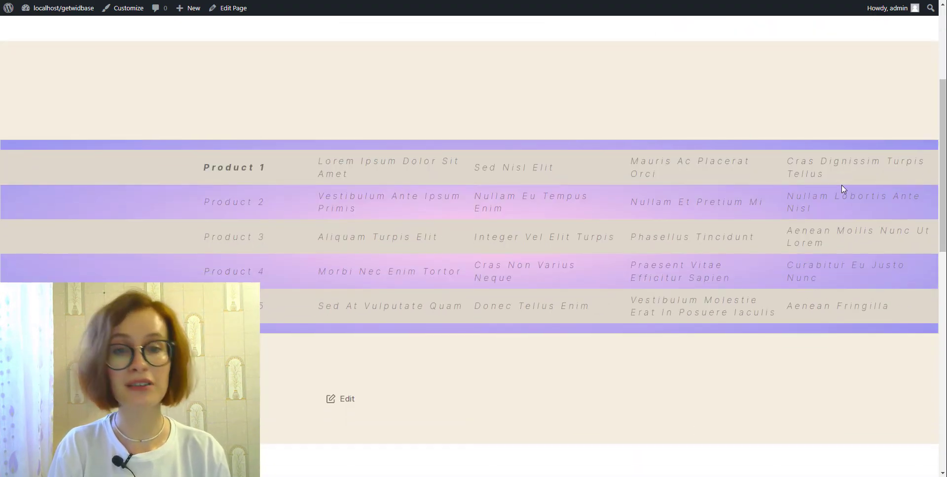
pyautogui.scroll(2, 841, 185)
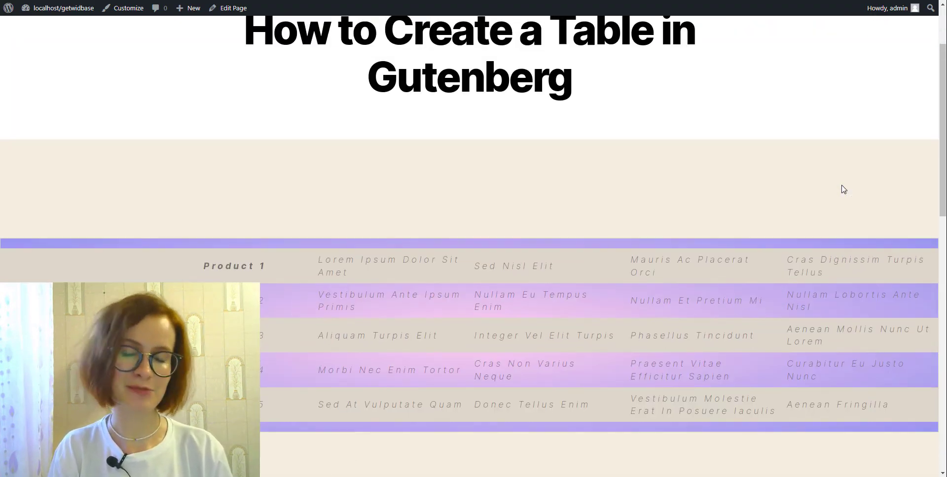
pyautogui.scroll(1, 843, 189)
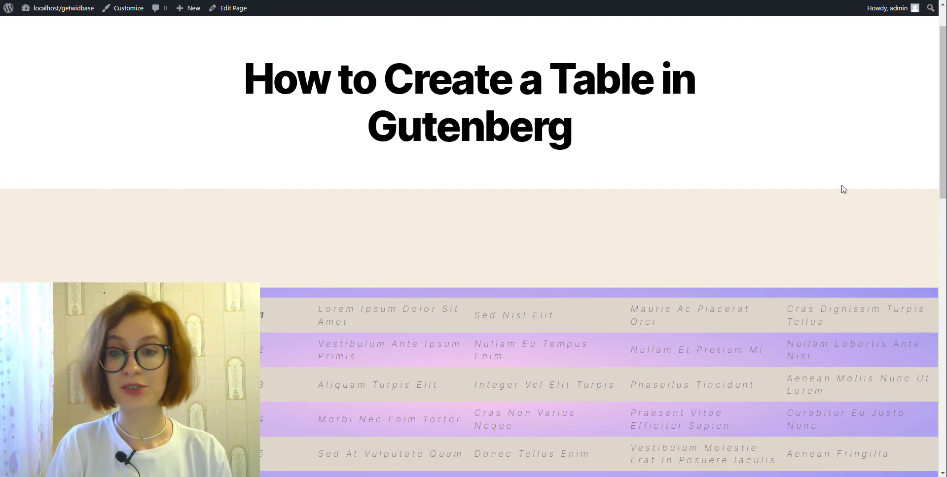
# - Close the preview tab and switch the editor preview to Tablet width
pyautogui.hotkey('ctrl', 'w')
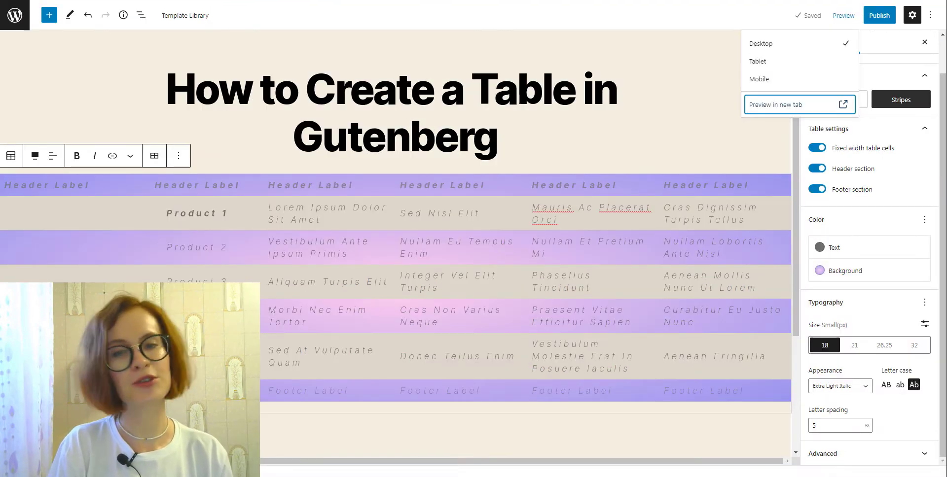
pyautogui.click(764, 61)
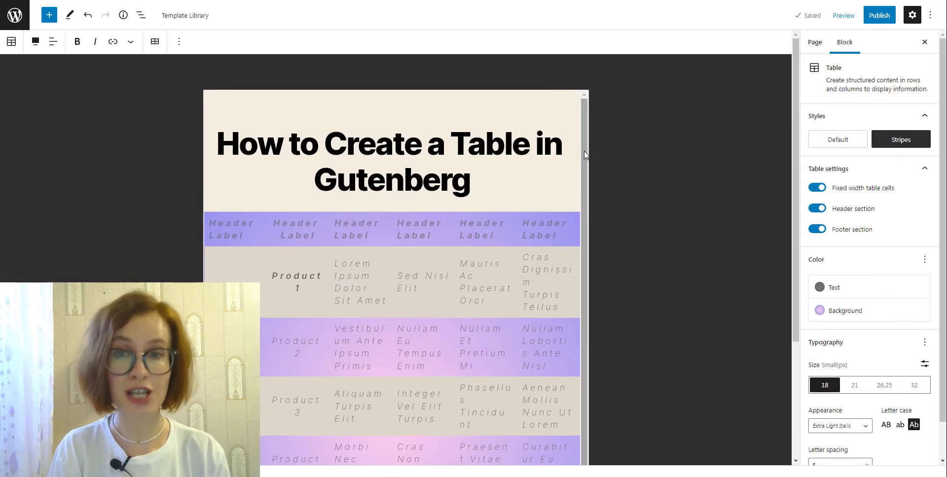
pyautogui.moveTo(584, 151)
pyautogui.mouseDown()
pyautogui.moveTo(586, 281)
pyautogui.moveTo(585, 148)
pyautogui.mouseUp()
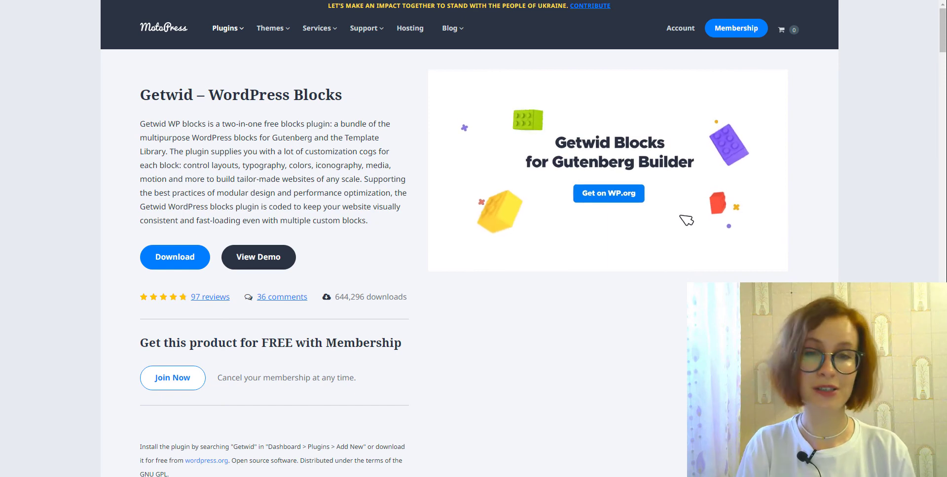
# - Scroll down the Getwid features overview to reach the Advanced Table WordPress Block demo page
pyautogui.scroll(-10, 468, 247)
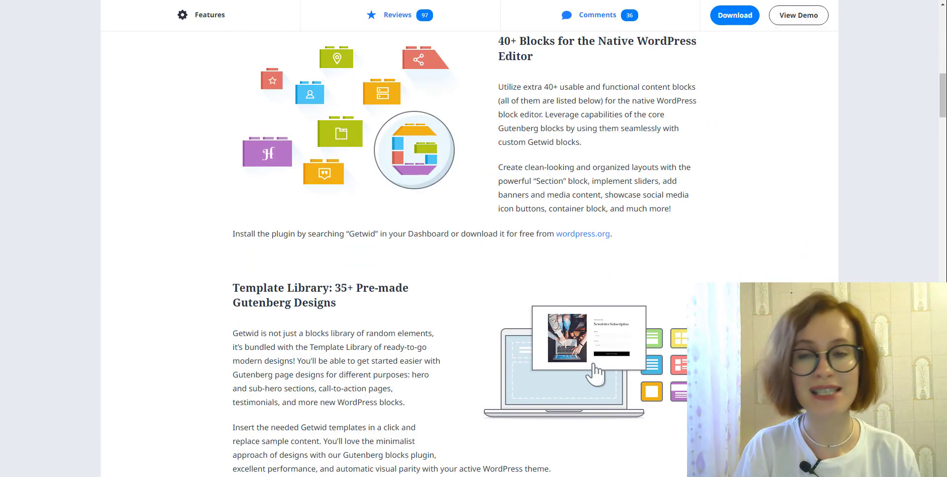
pyautogui.scroll(-10, 468, 246)
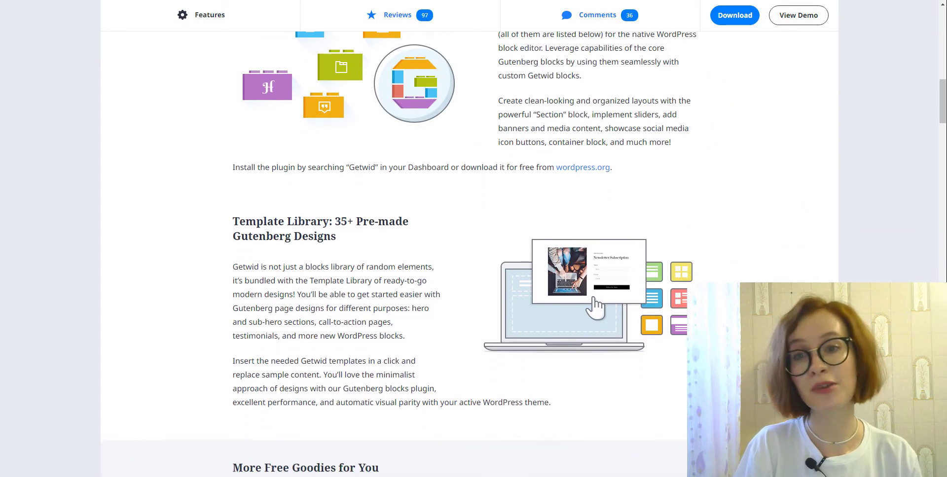
pyautogui.scroll(-6, 469, 247)
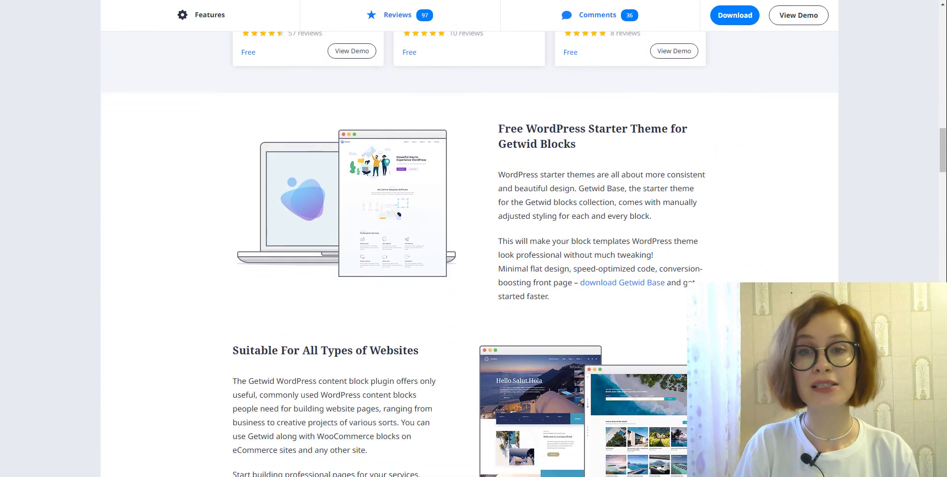
pyautogui.scroll(-9, 469, 246)
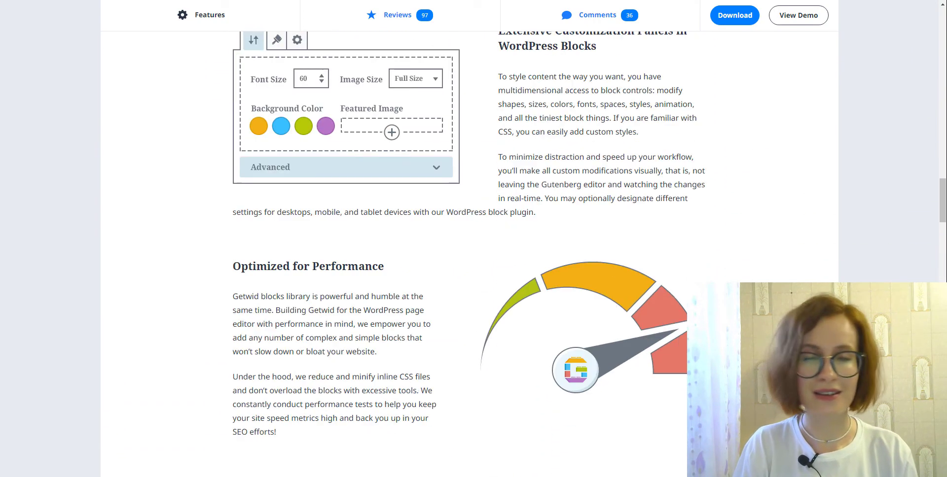
pyautogui.scroll(-3, 469, 247)
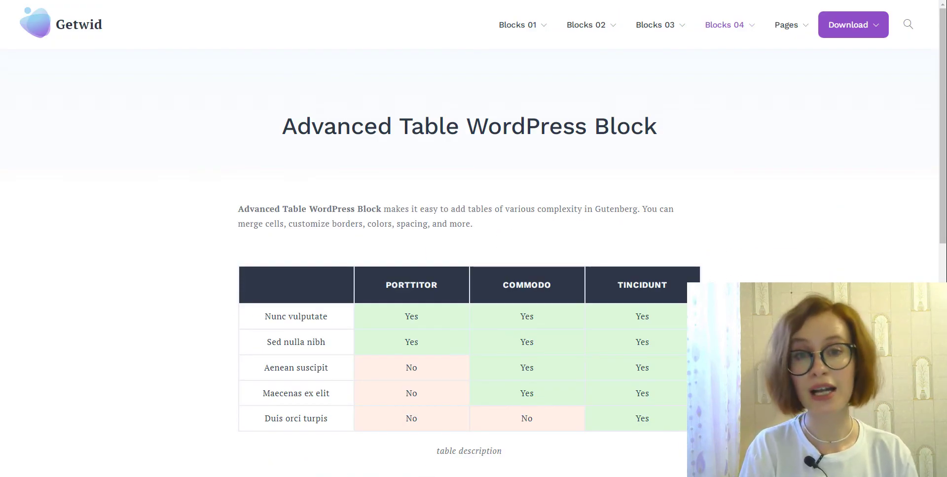
# - Scroll through the Advanced Table demo tables down to the merged-cells example
pyautogui.scroll(-1, 468, 236)
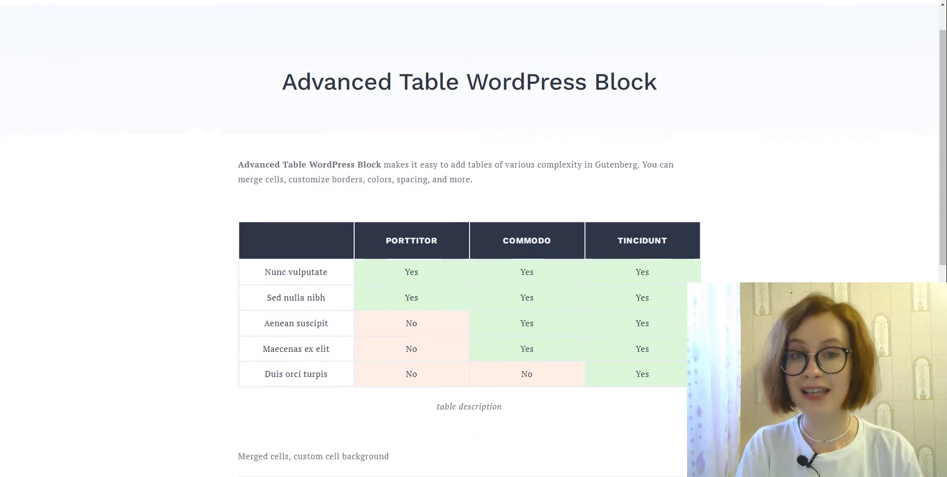
pyautogui.scroll(-1, 468, 236)
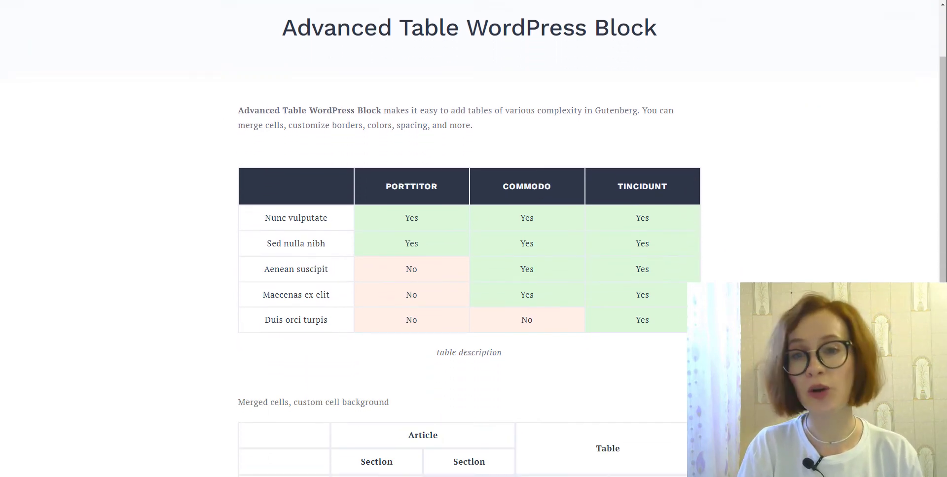
pyautogui.scroll(-1, 468, 236)
pyautogui.scroll(-1, 469, 237)
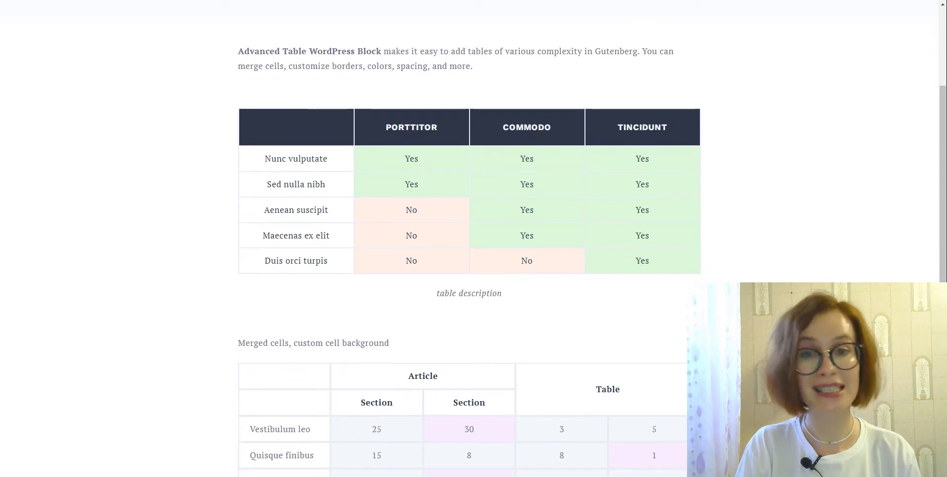
pyautogui.scroll(-1, 468, 237)
pyautogui.scroll(-1, 469, 236)
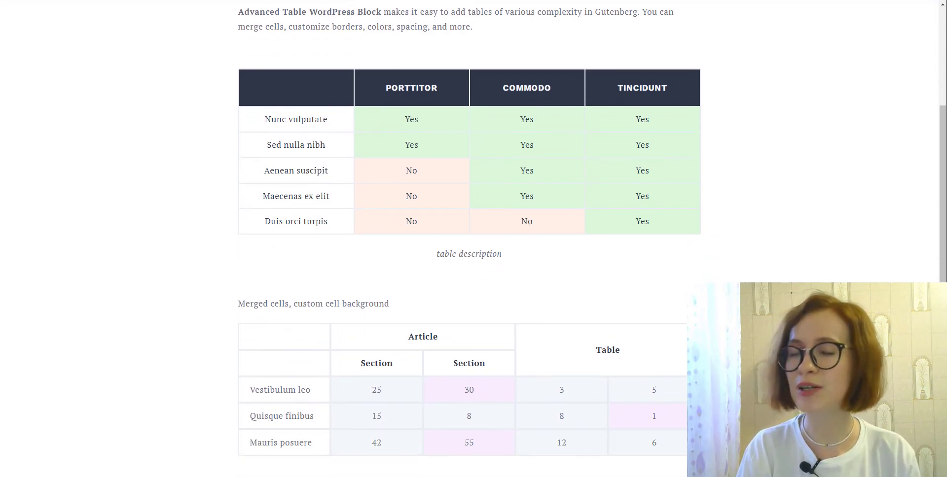
pyautogui.scroll(-2, 468, 237)
pyautogui.scroll(-1, 469, 237)
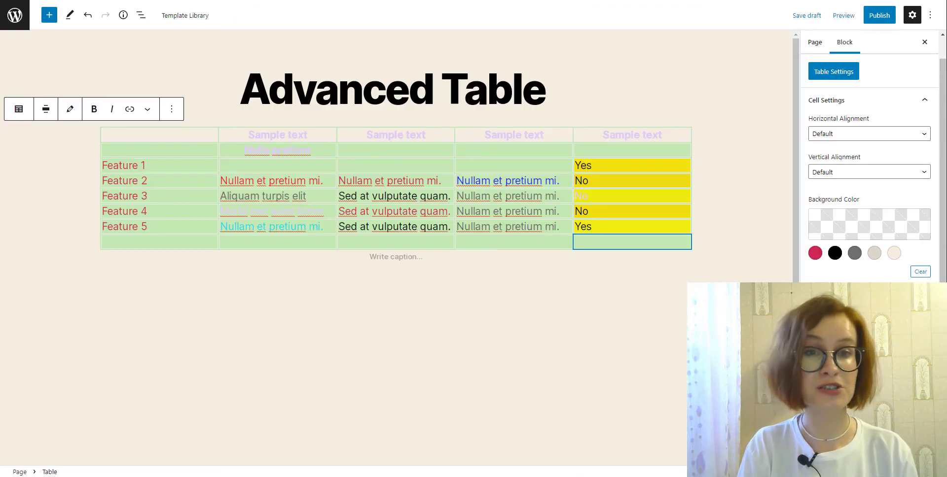
# - Merge the two selected cells in the table's second row into one
pyautogui.click(545, 296)
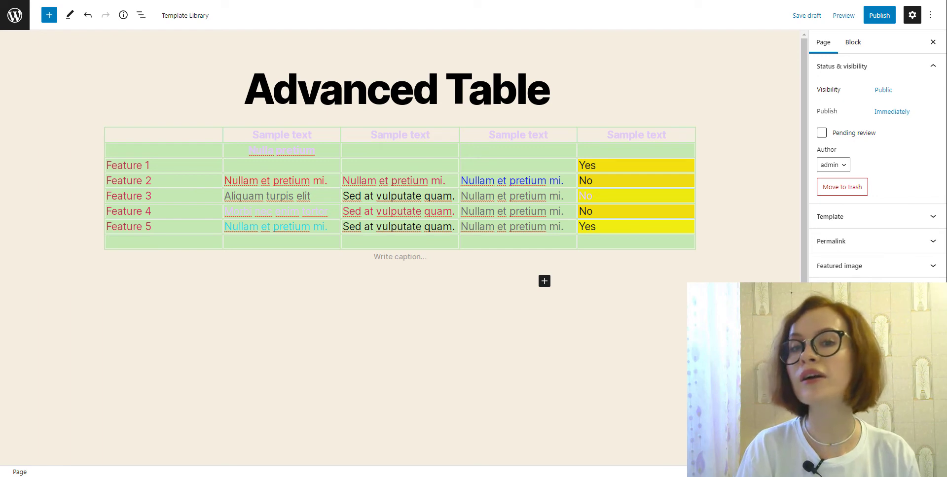
pyautogui.click(336, 150)
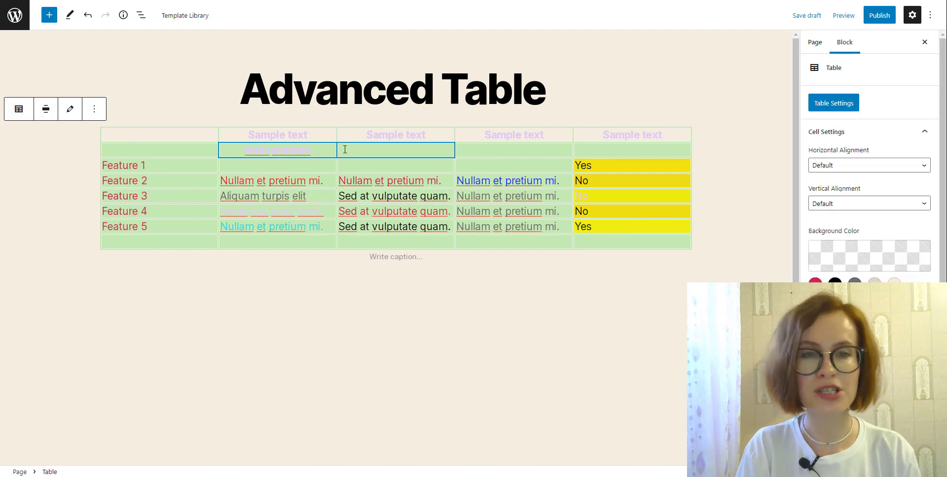
pyautogui.click(70, 109)
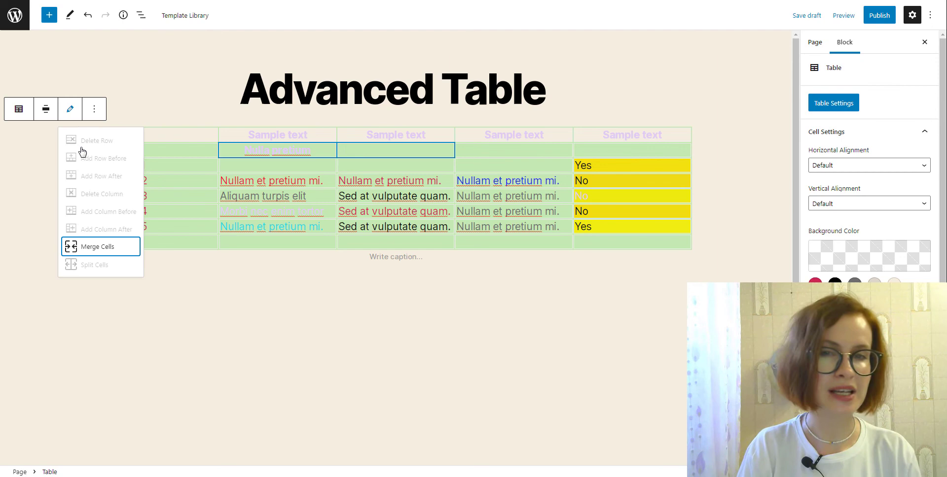
pyautogui.click(91, 247)
# - Give the merged cell a dotted, 4px, red (Accent Color) border on all sides
pyautogui.scroll(-5, 868, 296)
pyautogui.click(820, 364)
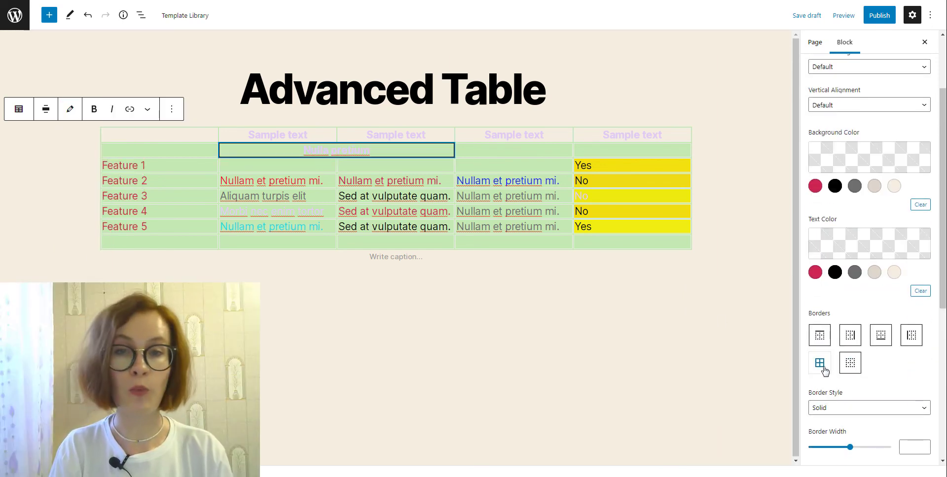
pyautogui.click(868, 407)
pyautogui.click(912, 425)
pyautogui.scroll(-2, 888, 395)
pyautogui.moveTo(850, 349); pyautogui.dragTo(842, 350)
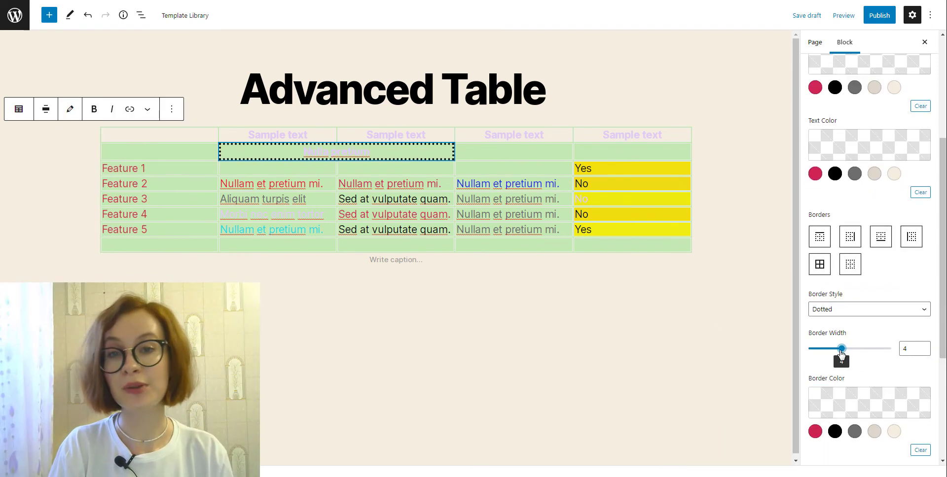
pyautogui.click(815, 431)
# - Set the table's alignment to Full width
pyautogui.scroll(-2, 919, 418)
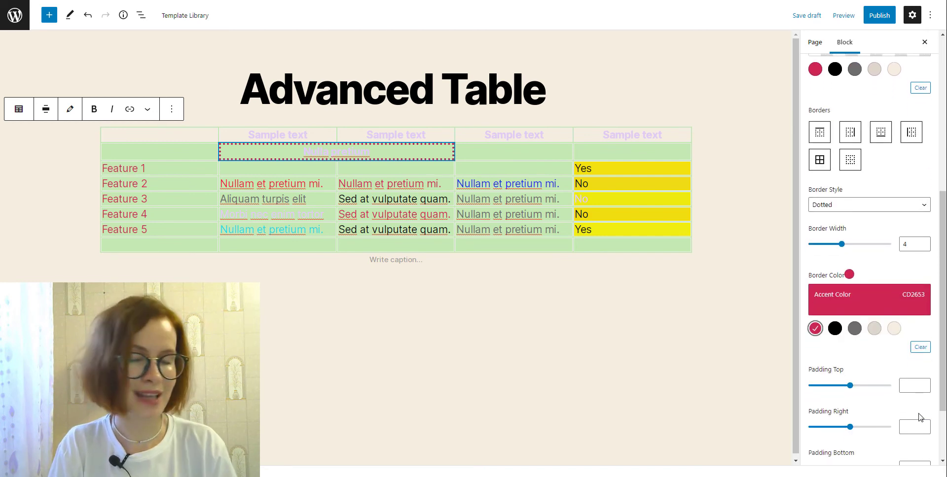
pyautogui.scroll(-1, 920, 417)
pyautogui.scroll(-1, 934, 420)
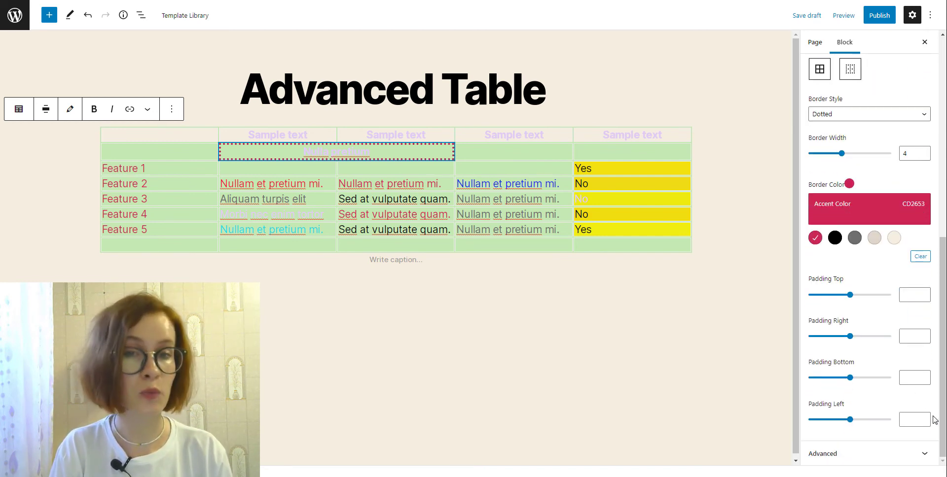
pyautogui.click(46, 110)
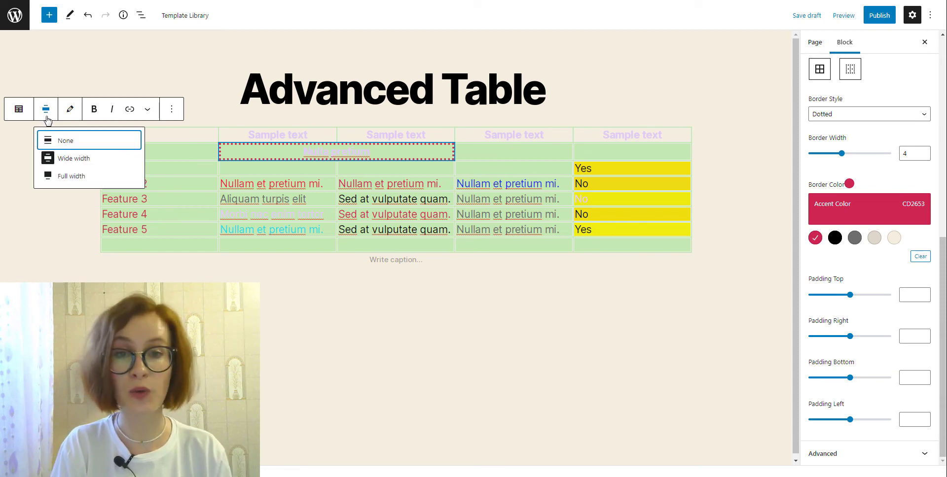
pyautogui.click(66, 185)
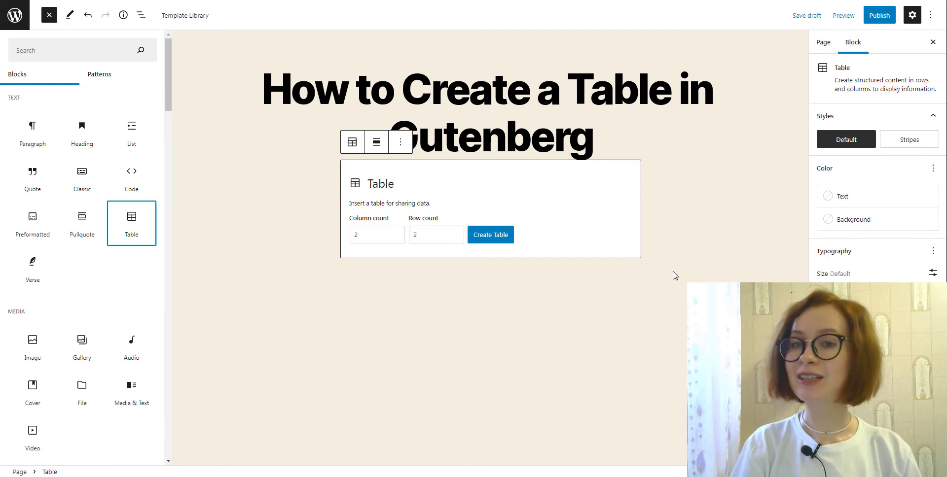
# - Raise the new table's column and row counts to 5 each, then scroll the block library
pyautogui.click(396, 234)
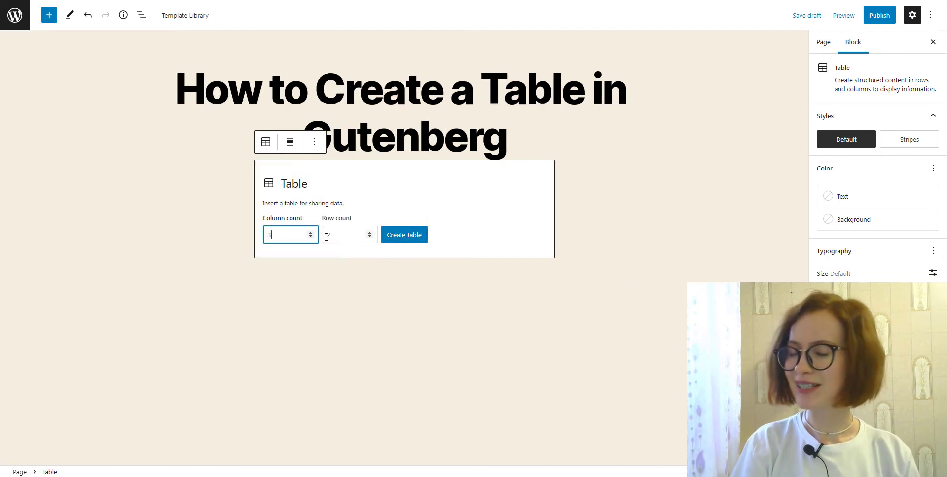
pyautogui.click(311, 232)
pyautogui.click(310, 232)
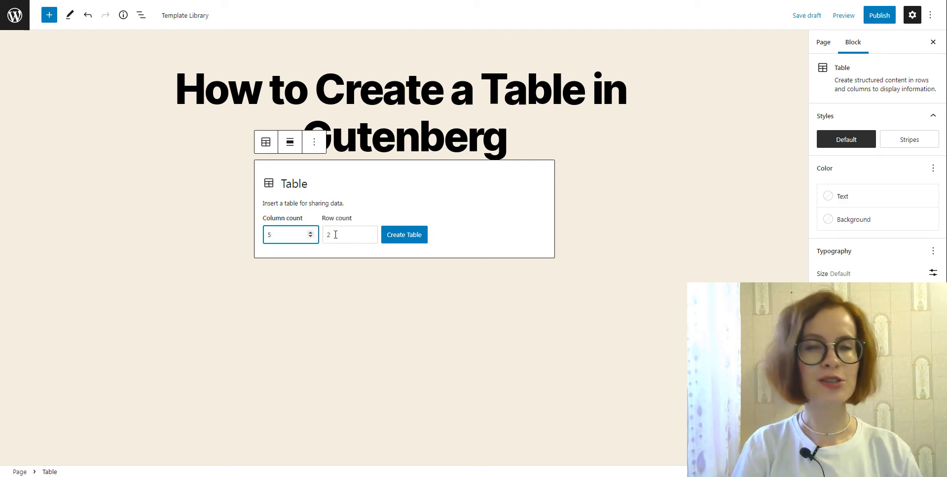
pyautogui.click(369, 232)
pyautogui.click(370, 233)
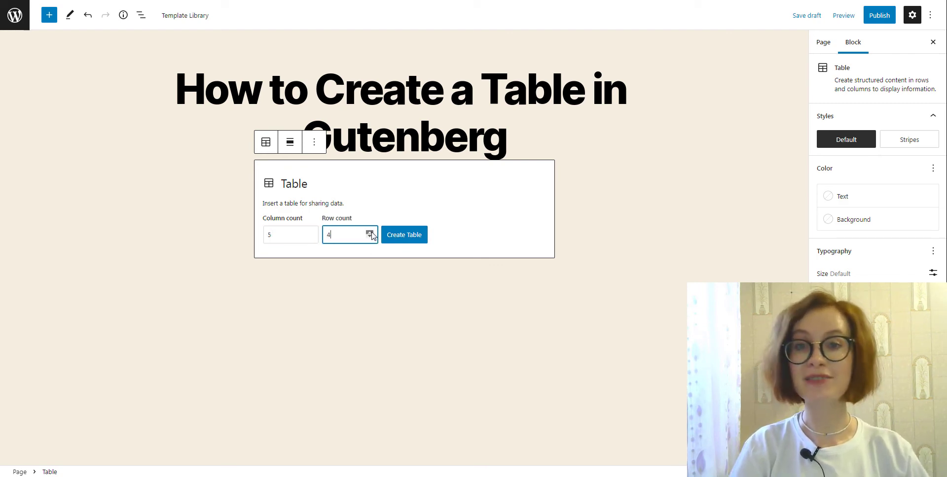
pyautogui.click(371, 233)
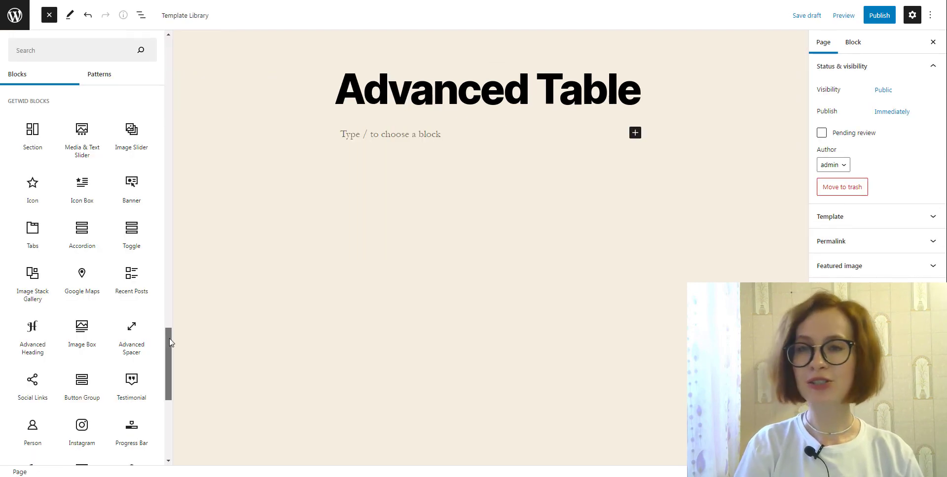
pyautogui.moveTo(170, 342); pyautogui.dragTo(173, 391)
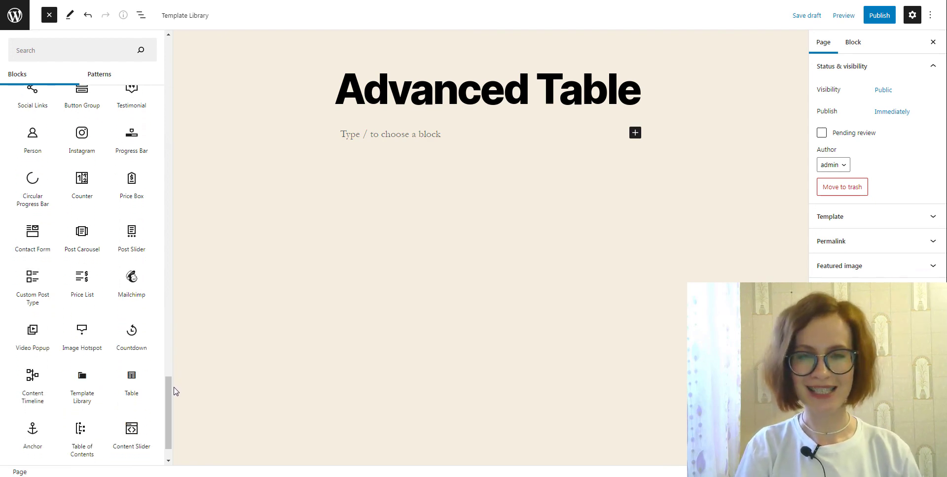
# - Add the Getwid Table block from the inserter below the Advanced Table title
pyautogui.moveTo(148, 394)
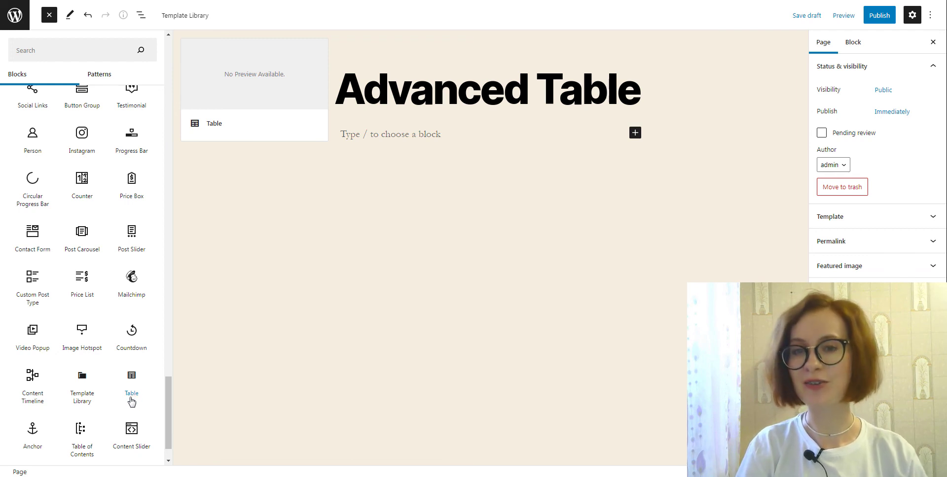
pyautogui.click(133, 397)
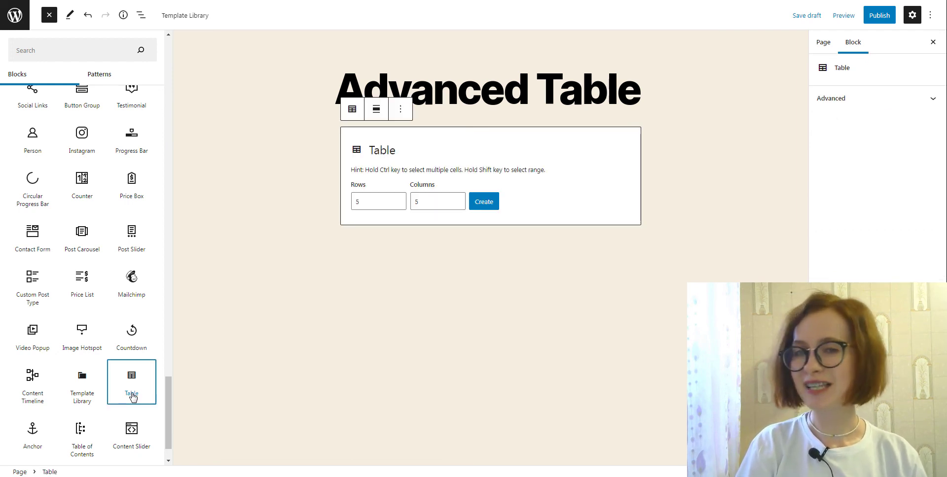